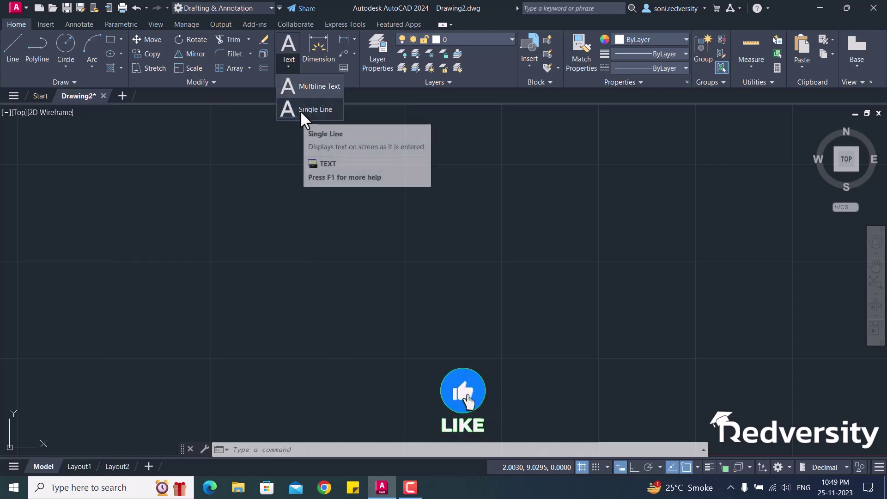
pyautogui.click(281, 155)
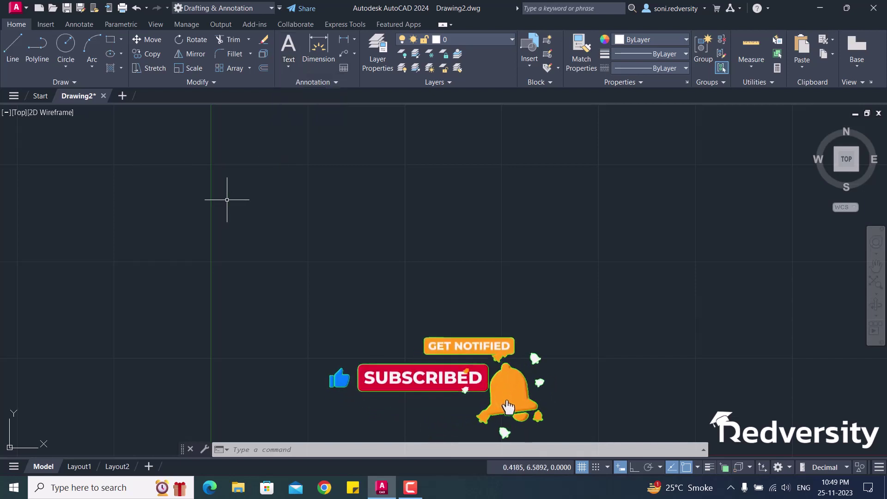
pyautogui.click(285, 66)
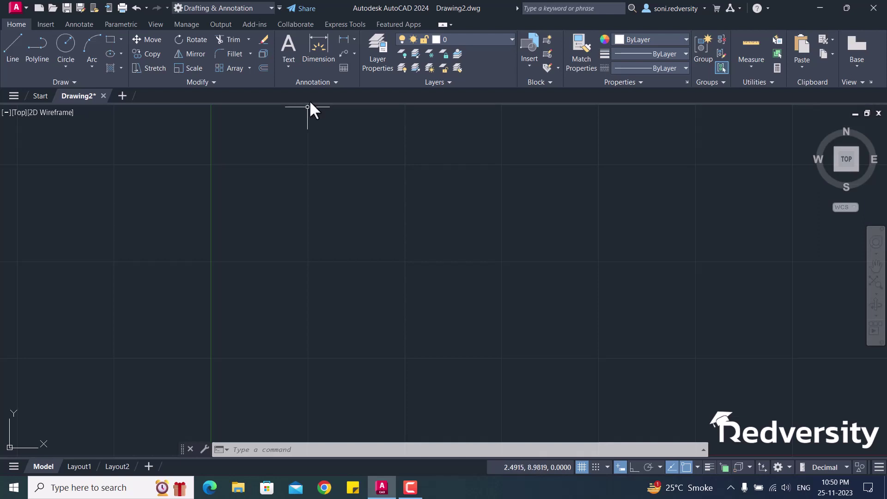
pyautogui.click(300, 78)
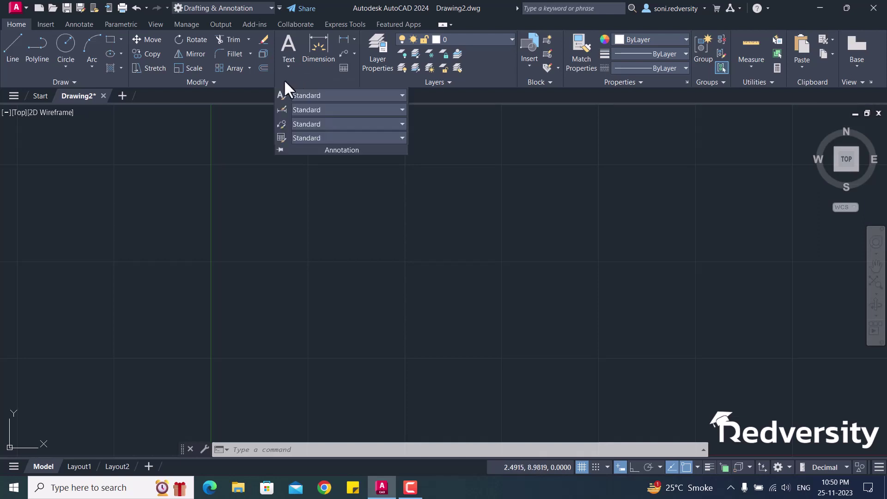
pyautogui.click(457, 123)
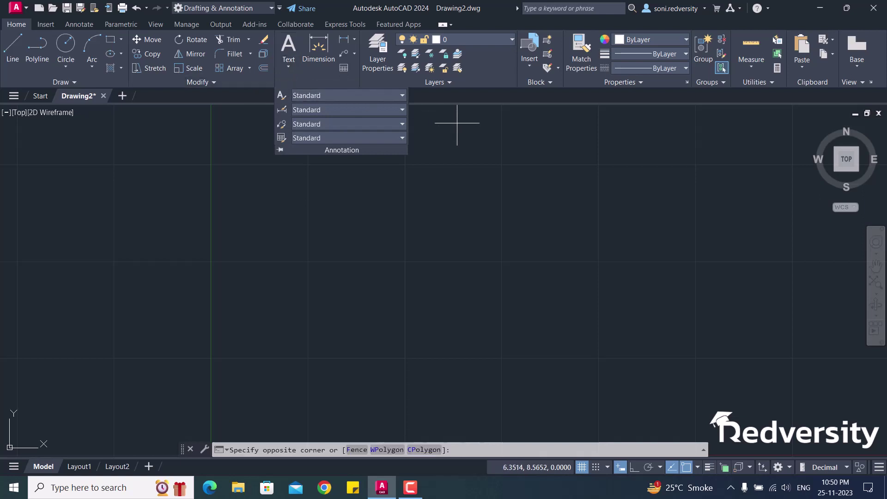
pyautogui.press('Escape')
# Set the text height of the Standard text style to 5 and close the text style settings.
pyautogui.click(325, 83)
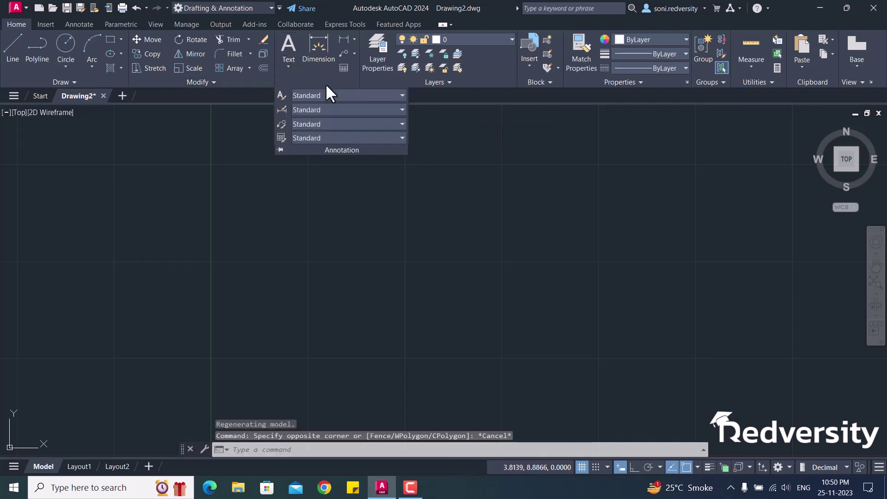
pyautogui.click(280, 94)
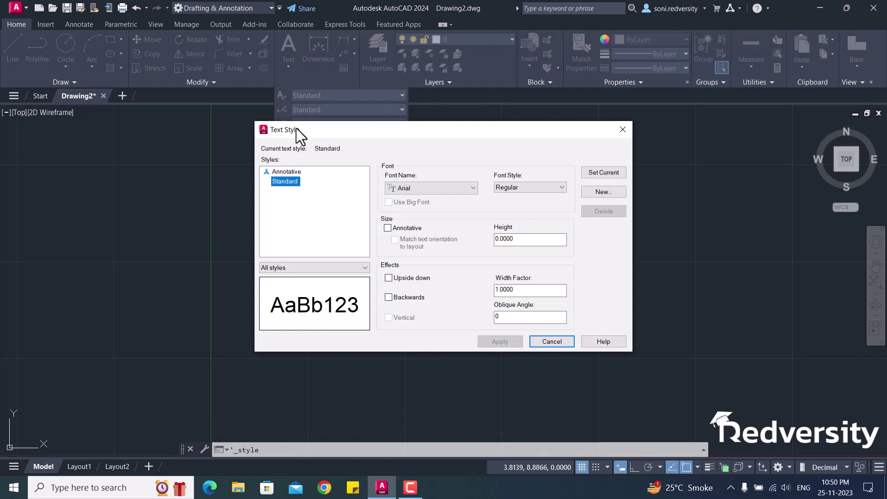
pyautogui.moveTo(295, 128); pyautogui.dragTo(293, 93)
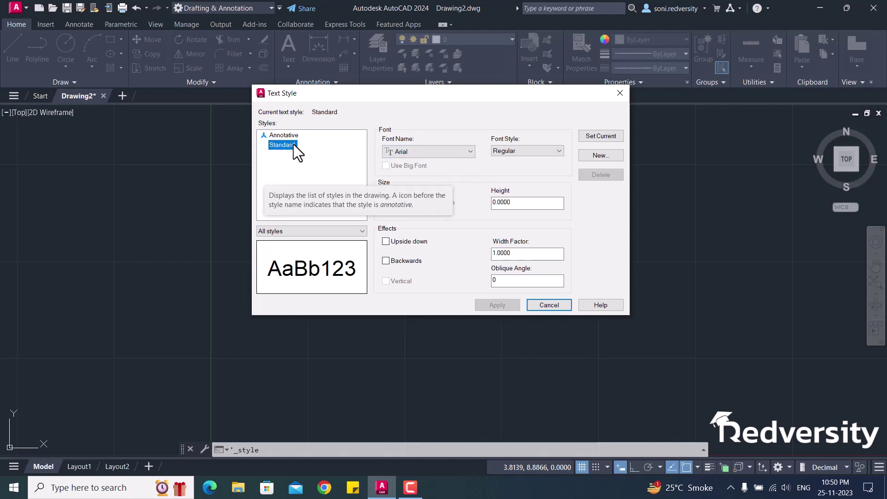
pyautogui.doubleClick(526, 203)
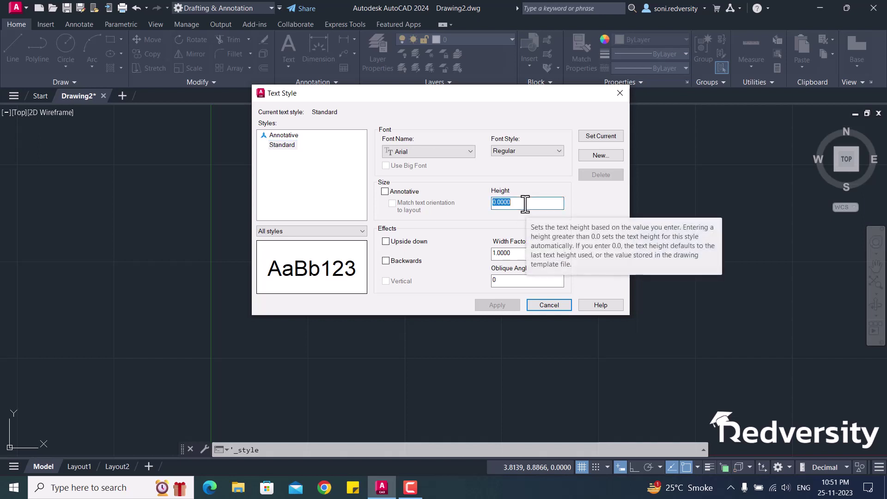
pyautogui.write('5')
pyautogui.press('Return')
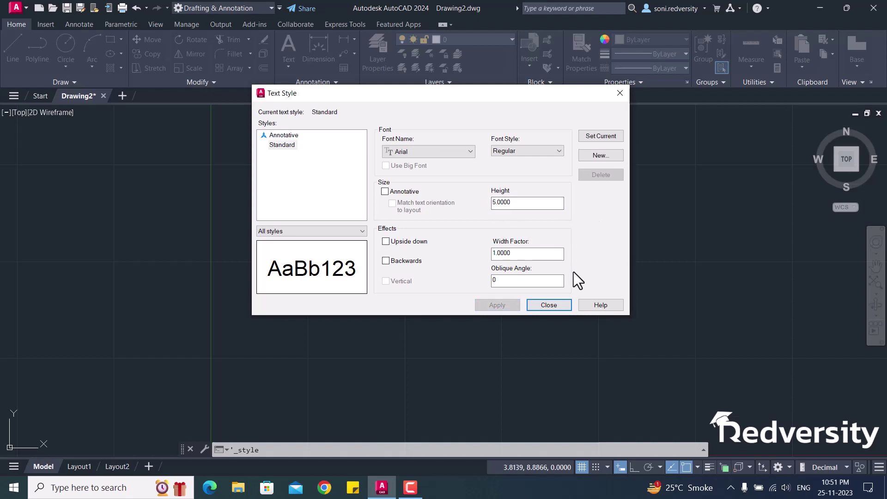
pyautogui.click(550, 305)
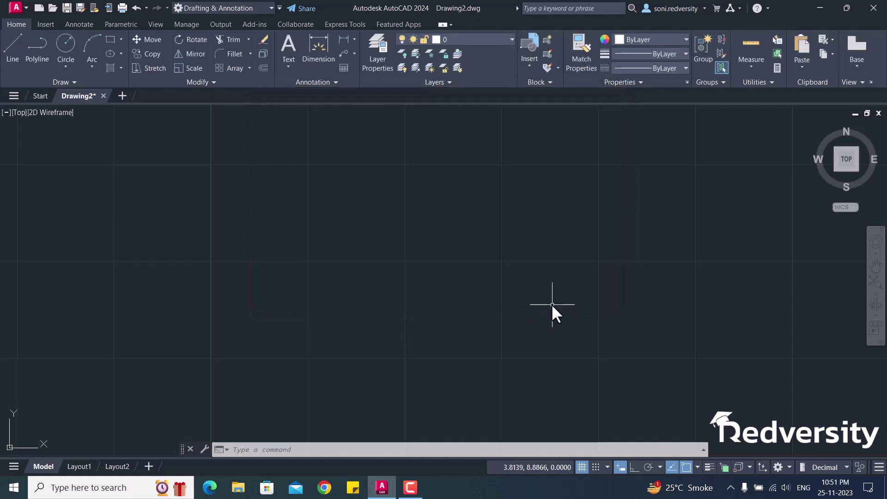
# Create a new text style named "Size 10".
pyautogui.click(314, 83)
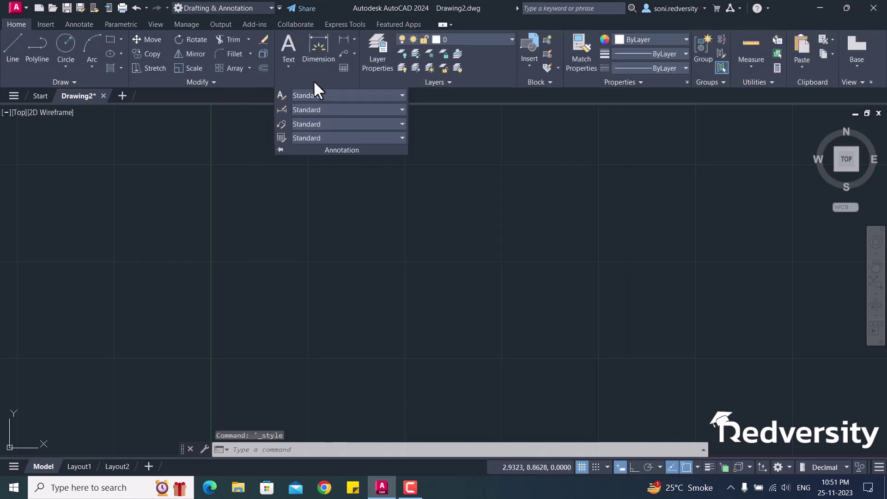
pyautogui.click(281, 97)
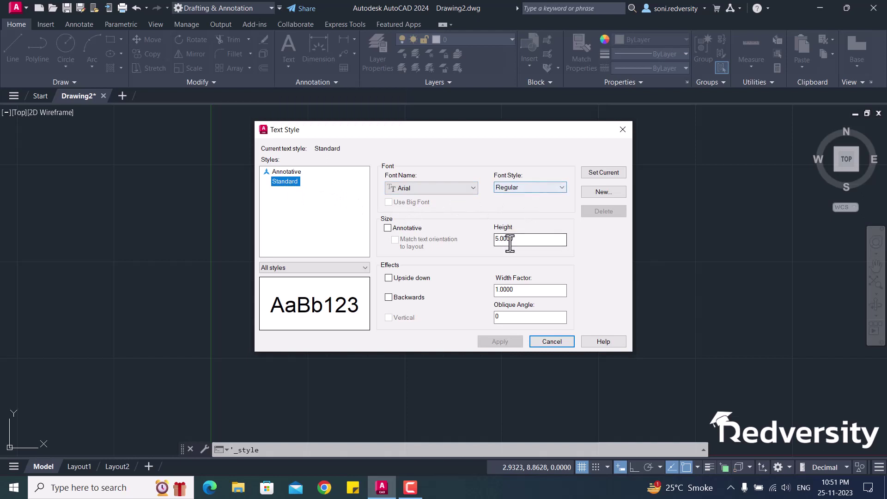
pyautogui.click(604, 191)
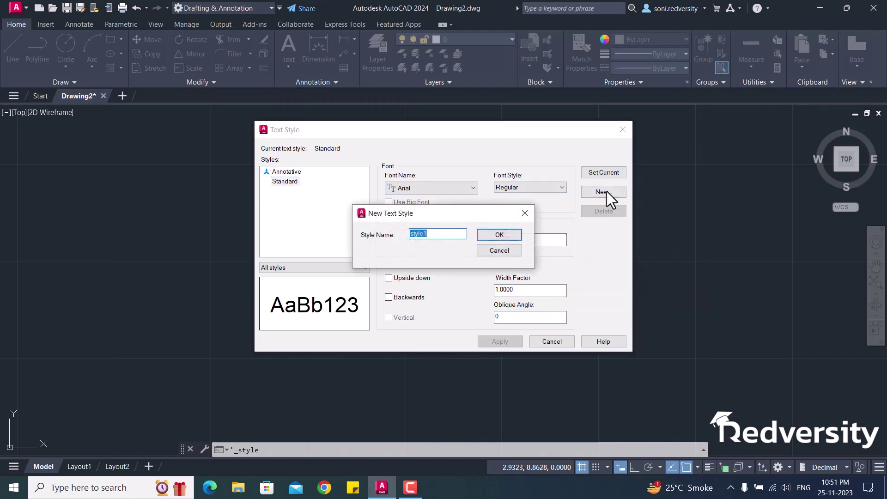
pyautogui.click(440, 233)
pyautogui.moveTo(440, 233); pyautogui.dragTo(389, 225)
pyautogui.write('10')
pyautogui.press('BackSpace')
pyautogui.press('BackSpace')
pyautogui.write('Size 10')
pyautogui.click(511, 234)
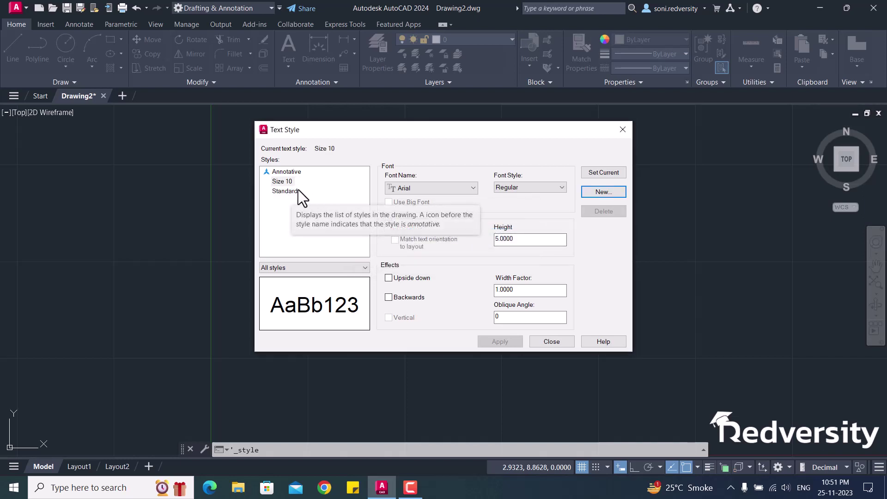
# Set the font of the Size 10 text style to Calibri.
pyautogui.doubleClick(526, 241)
pyautogui.click(430, 187)
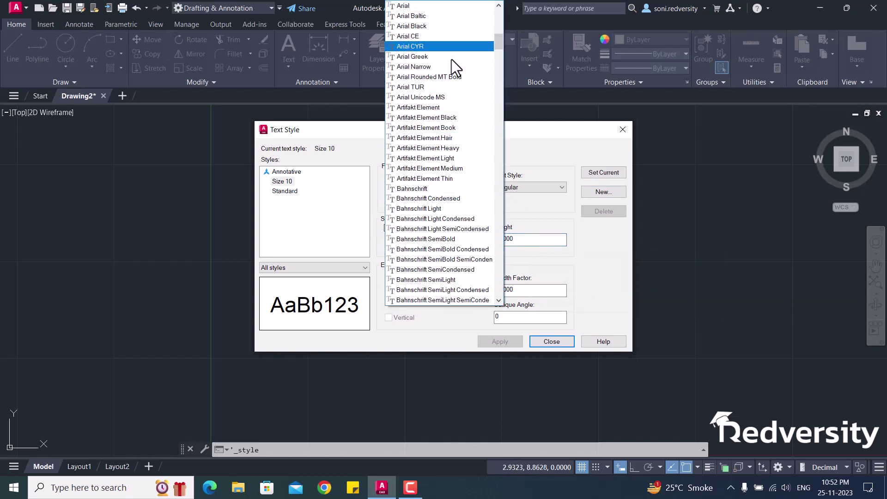
pyautogui.scroll(-3, 452, 69)
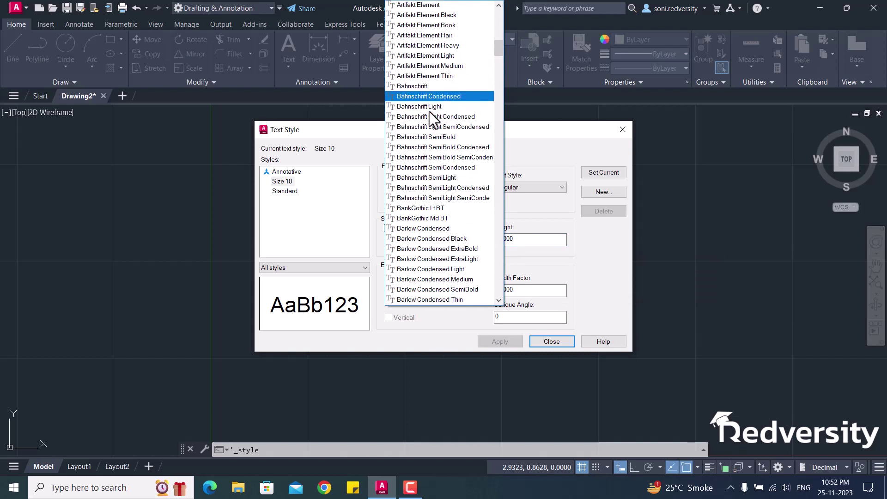
pyautogui.scroll(-2, 429, 112)
pyautogui.scroll(-2, 436, 162)
pyautogui.scroll(-3, 448, 194)
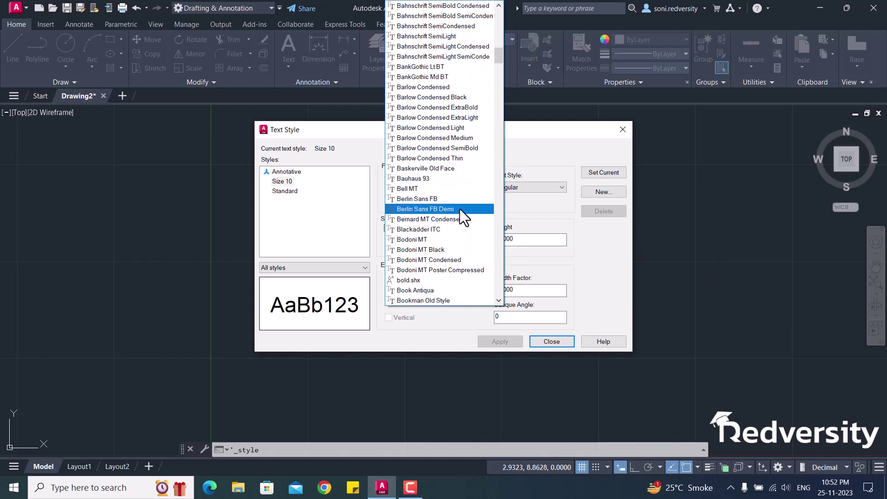
pyautogui.scroll(-2, 423, 208)
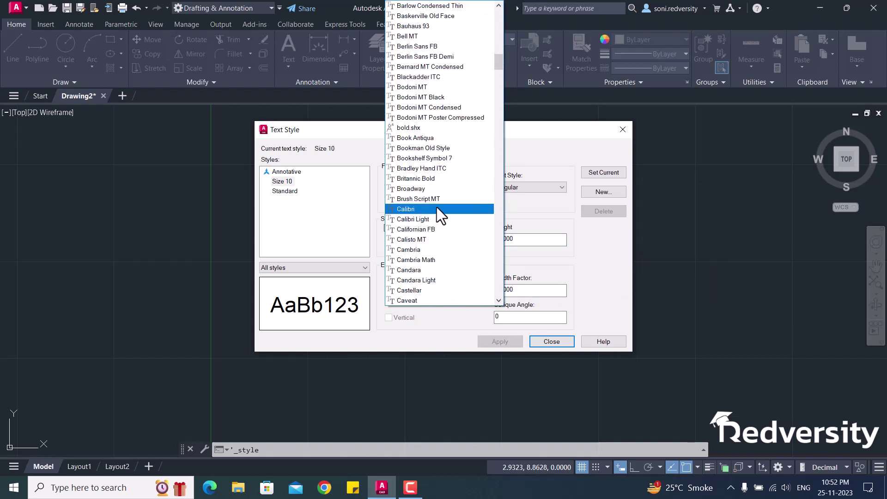
pyautogui.scroll(-8, 417, 206)
pyautogui.press('Return')
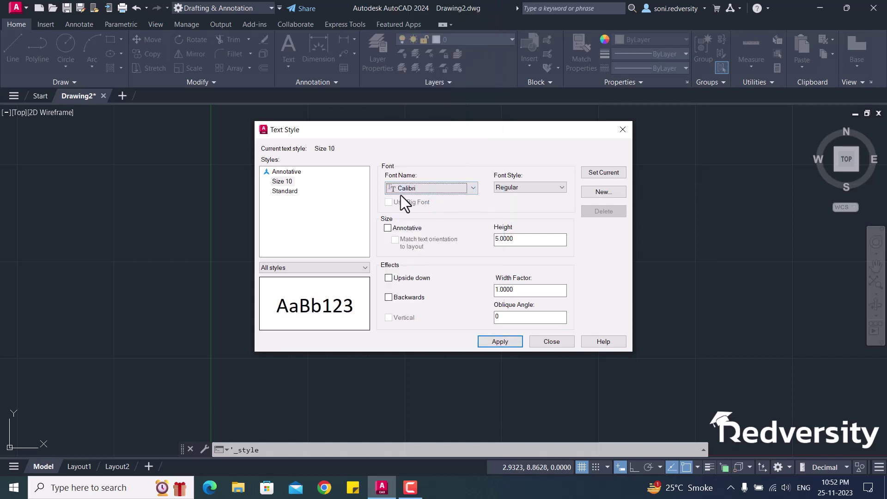
# Set the Size 10 text style to Bold Italic with a height of 10 and apply it.
pyautogui.click(528, 190)
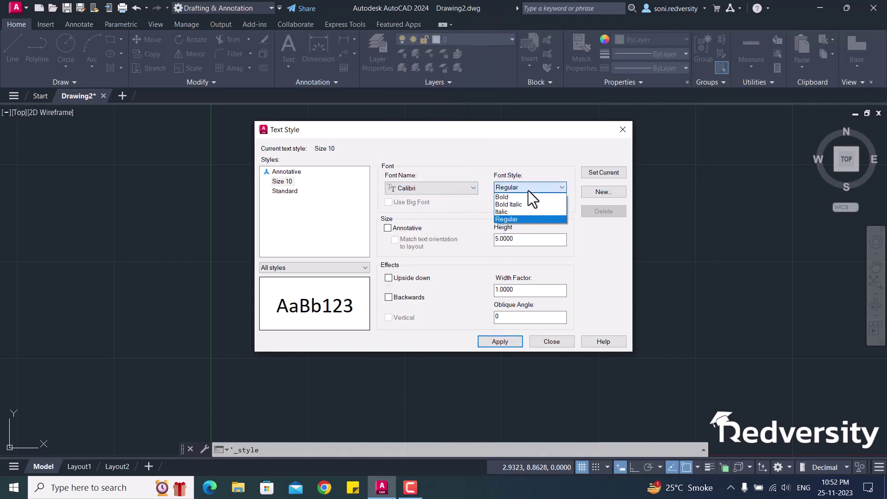
pyautogui.click(509, 205)
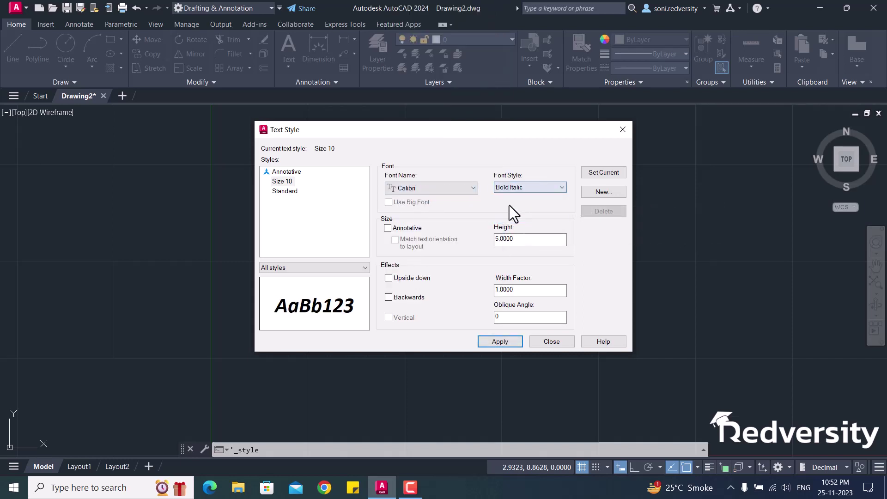
pyautogui.doubleClick(519, 239)
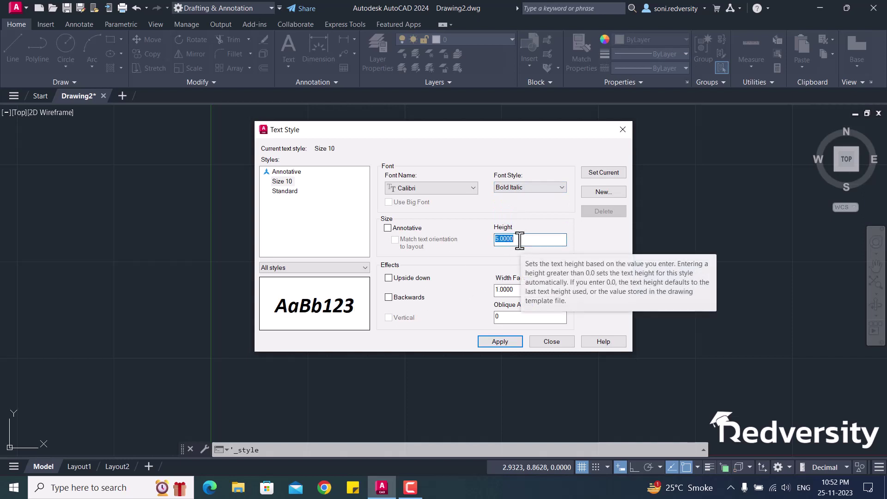
pyautogui.write('10')
pyautogui.press('Return')
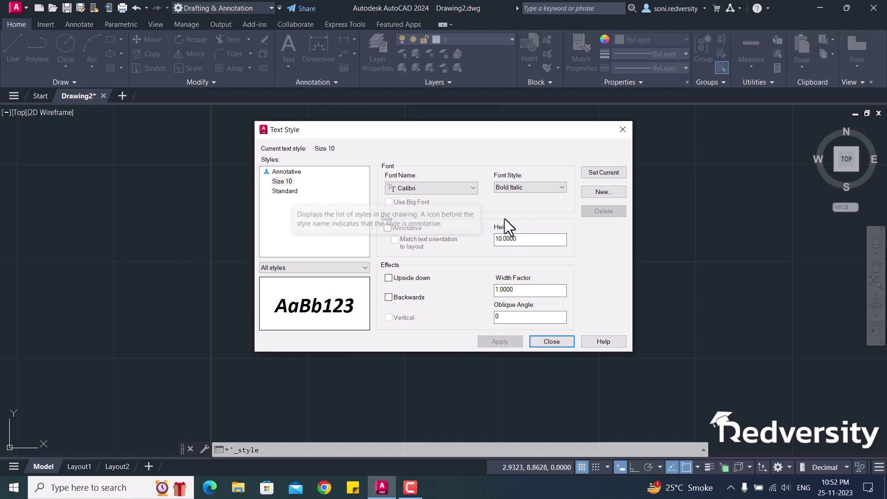
# Make Standard the current text style and close the text style settings.
pyautogui.click(289, 191)
pyautogui.click(600, 174)
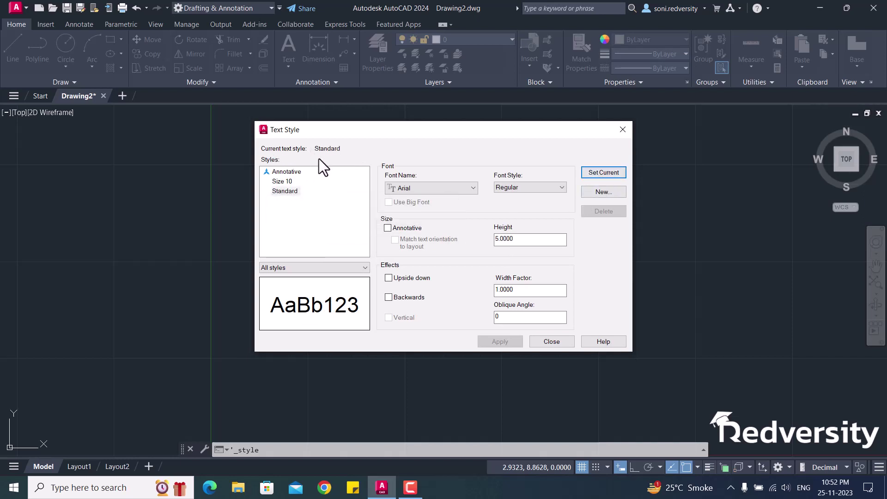
pyautogui.click(551, 342)
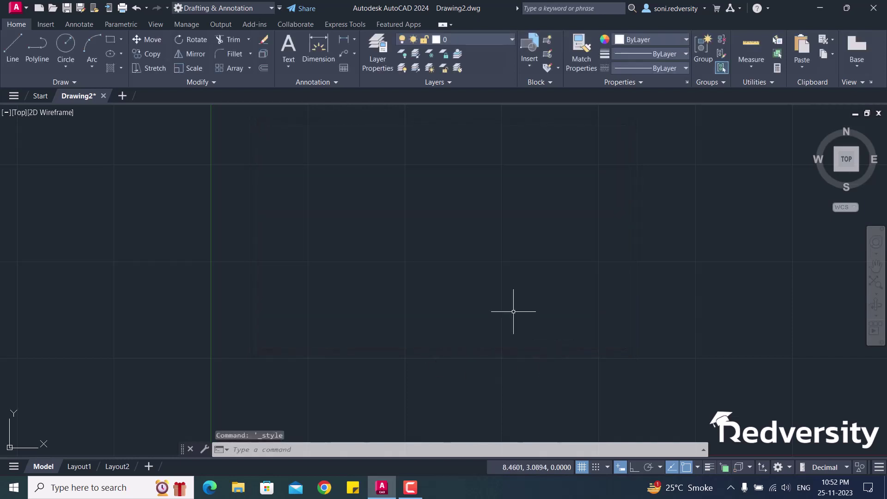
# Switch the current text style to Size 10, to Annotative, and back to Standard.
pyautogui.click(306, 82)
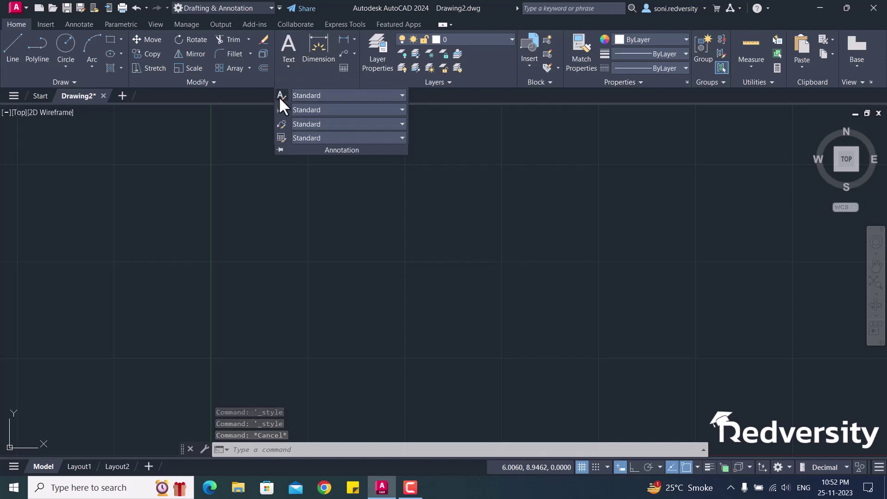
pyautogui.click(322, 92)
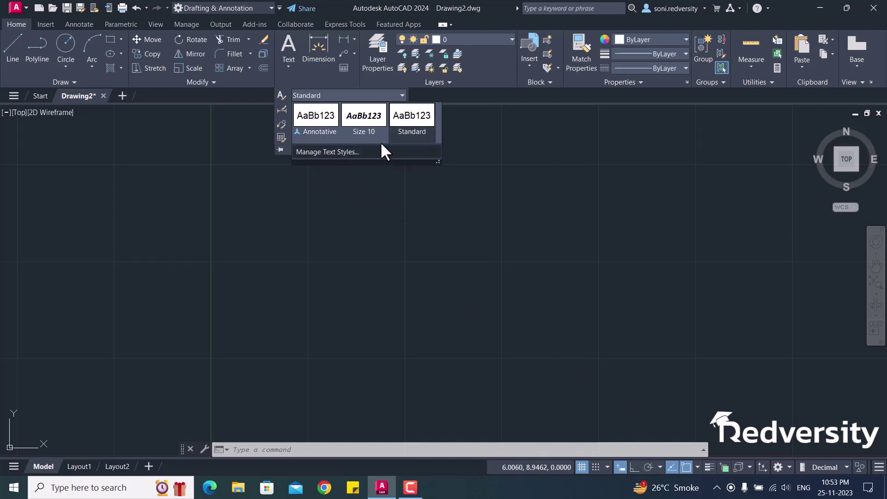
pyautogui.click(348, 93)
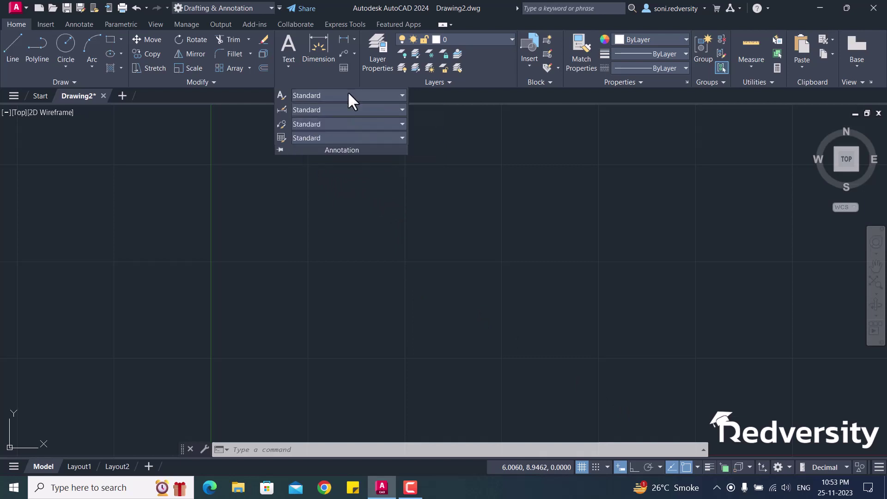
pyautogui.click(347, 93)
pyautogui.click(372, 127)
pyautogui.click(323, 96)
pyautogui.click(318, 117)
pyautogui.click(348, 96)
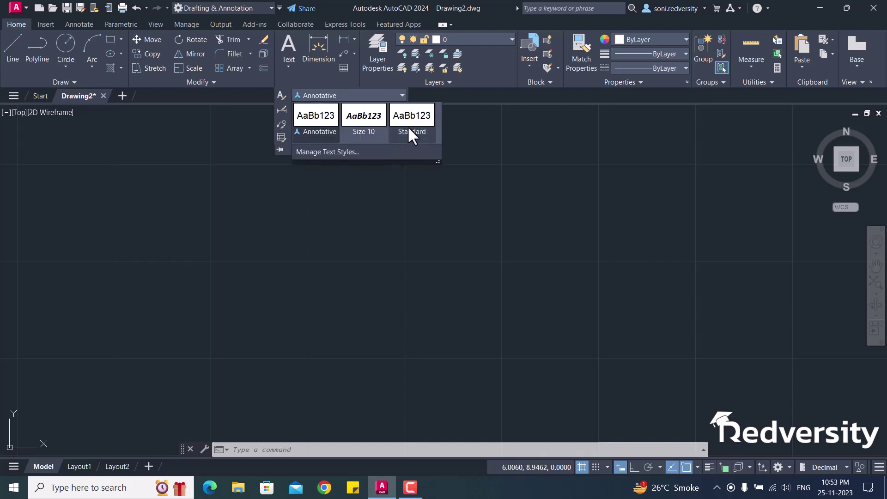
pyautogui.click(408, 126)
pyautogui.click(325, 97)
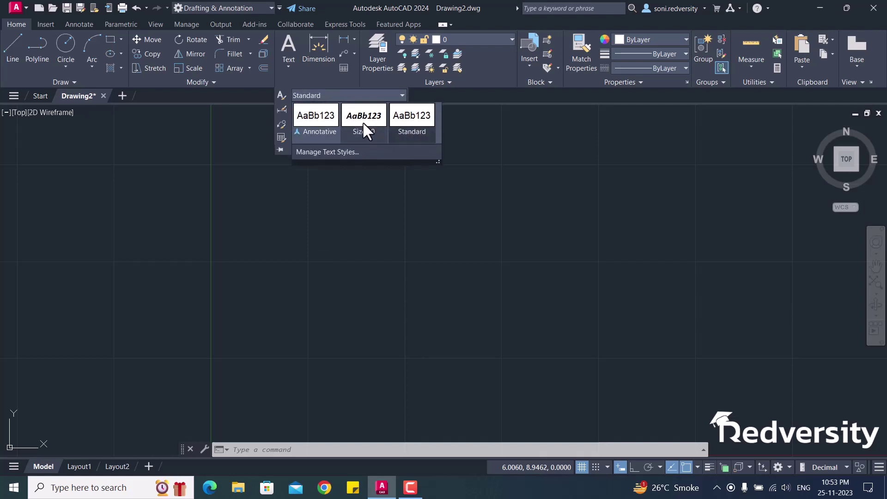
pyautogui.click(409, 126)
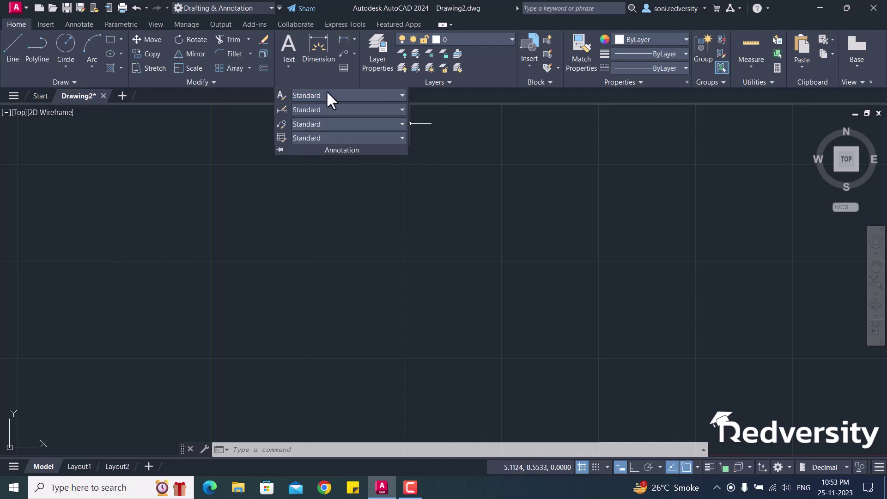
pyautogui.click(292, 66)
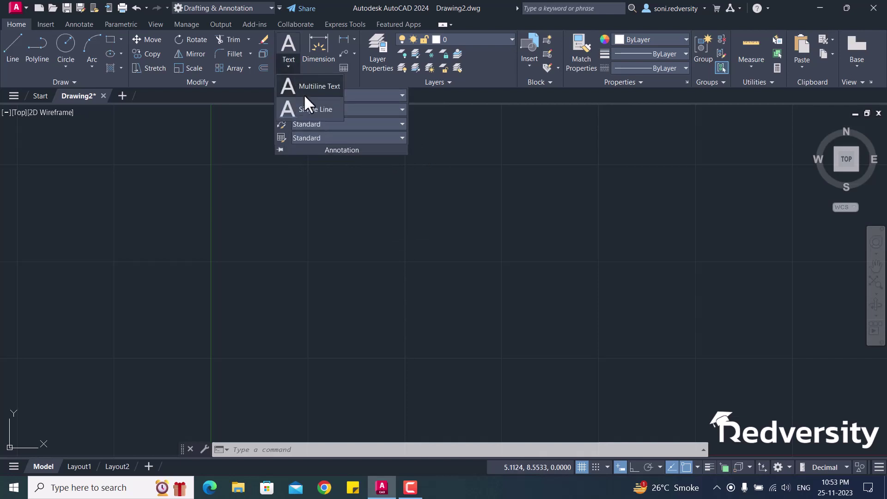
pyautogui.click(308, 86)
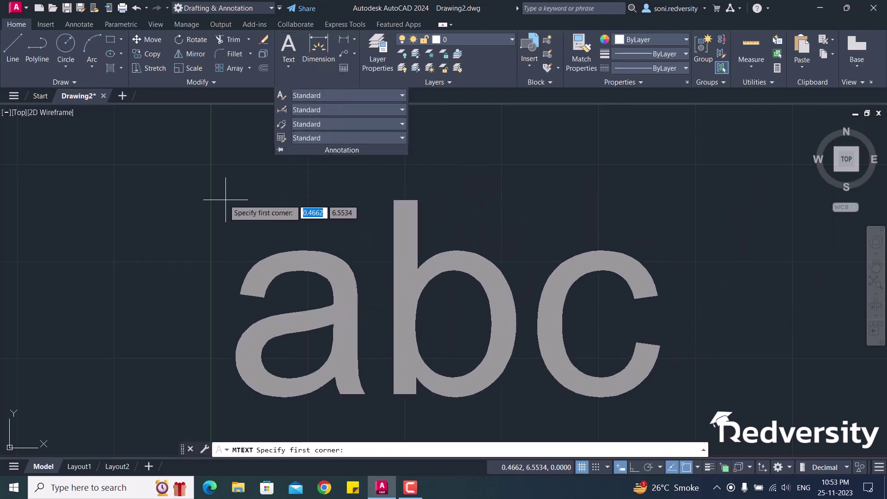
pyautogui.scroll(-6, 208, 178)
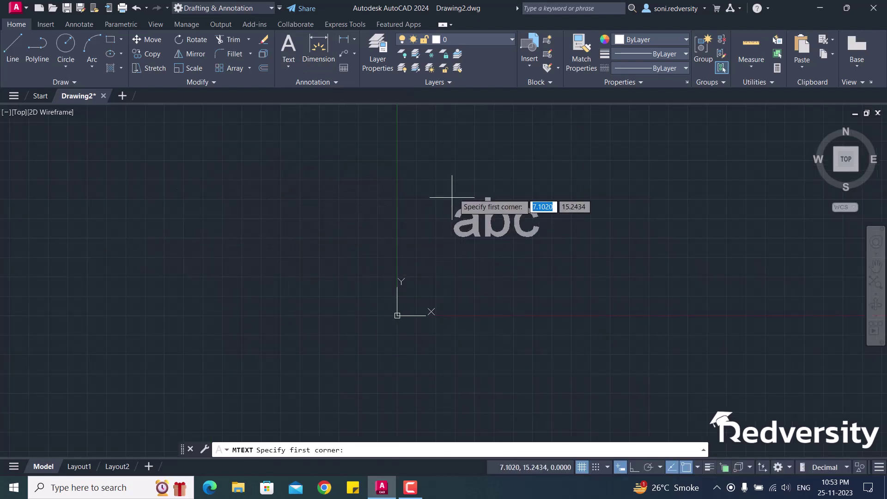
pyautogui.click(457, 173)
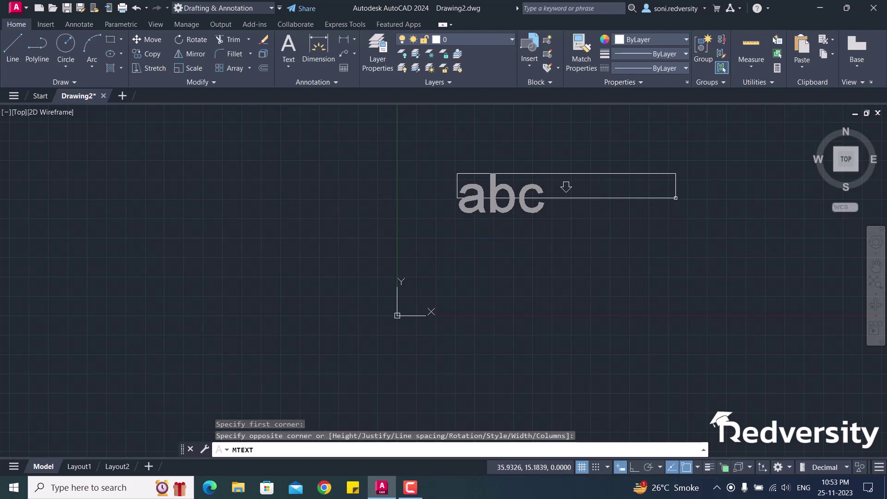
pyautogui.click(676, 198)
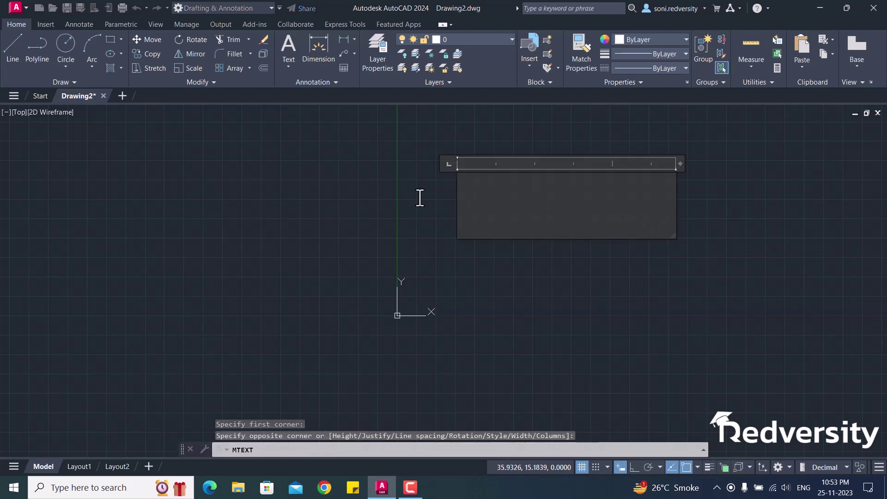
pyautogui.click(351, 200)
pyautogui.press('Escape')
pyautogui.press('Escape')
# Place multiline text reading 123456 above and to the right of the origin, with a widened text frame, and finish it.
pyautogui.scroll(-2, 316, 222)
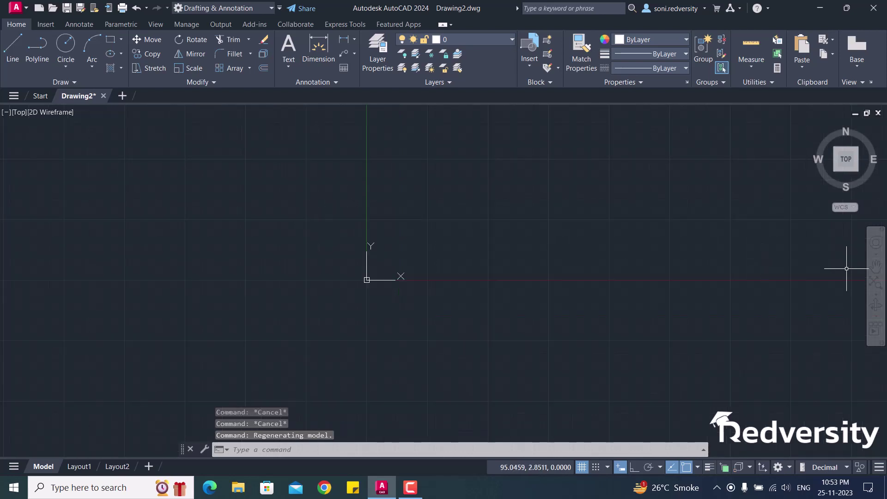
pyautogui.click(880, 284)
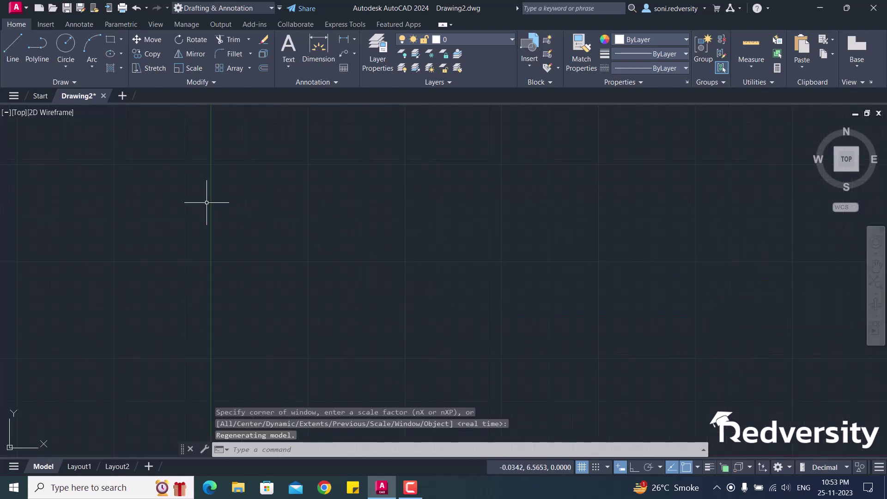
pyautogui.moveTo(177, 235); pyautogui.dragTo(137, 261, button='middle')
pyautogui.scroll(-2, 183, 240)
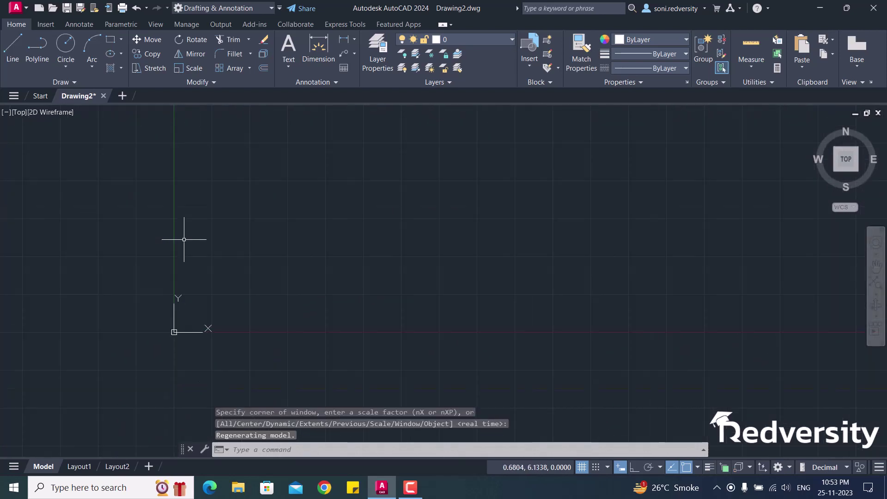
pyautogui.moveTo(206, 235); pyautogui.dragTo(152, 314, button='middle')
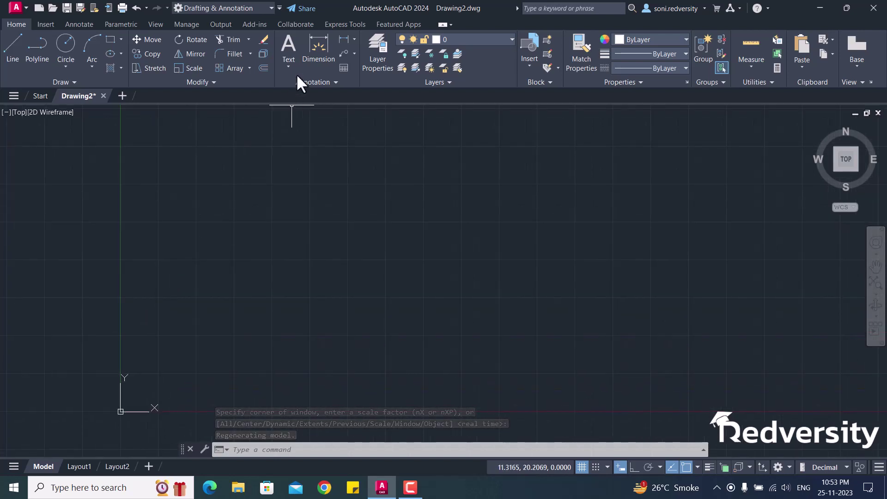
pyautogui.click(284, 63)
pyautogui.click(304, 86)
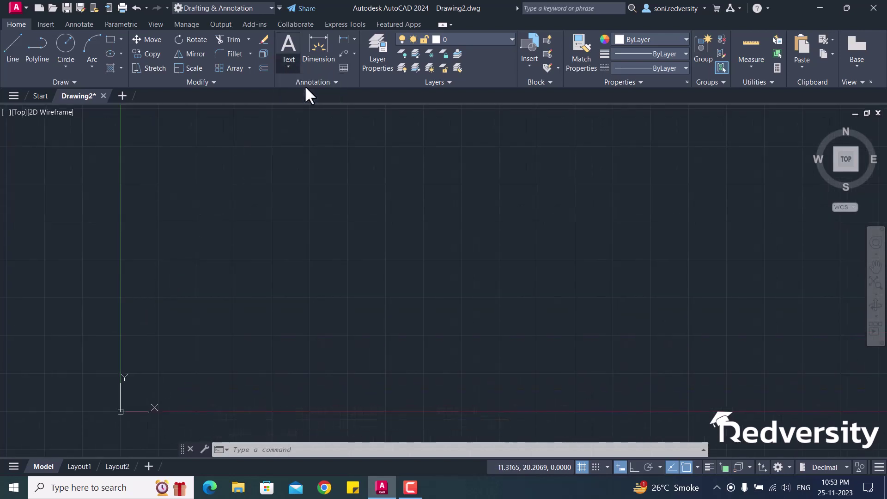
pyautogui.click(256, 185)
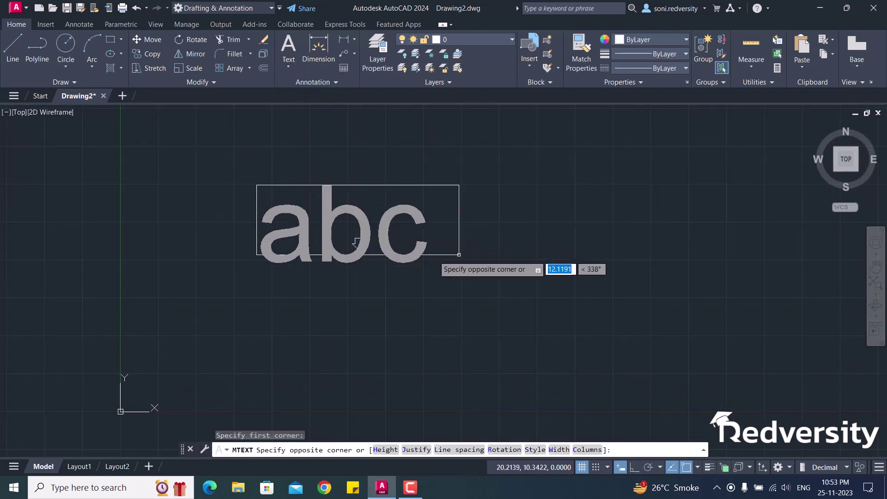
pyautogui.click(649, 255)
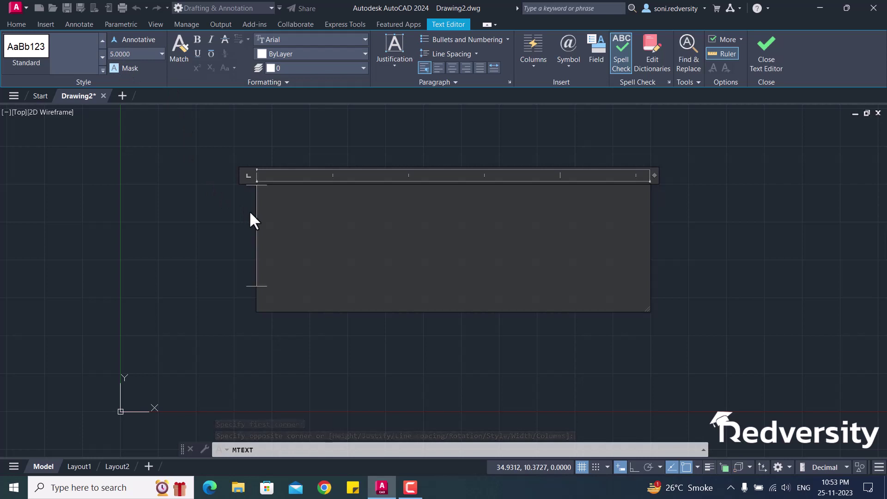
pyautogui.write('123456')
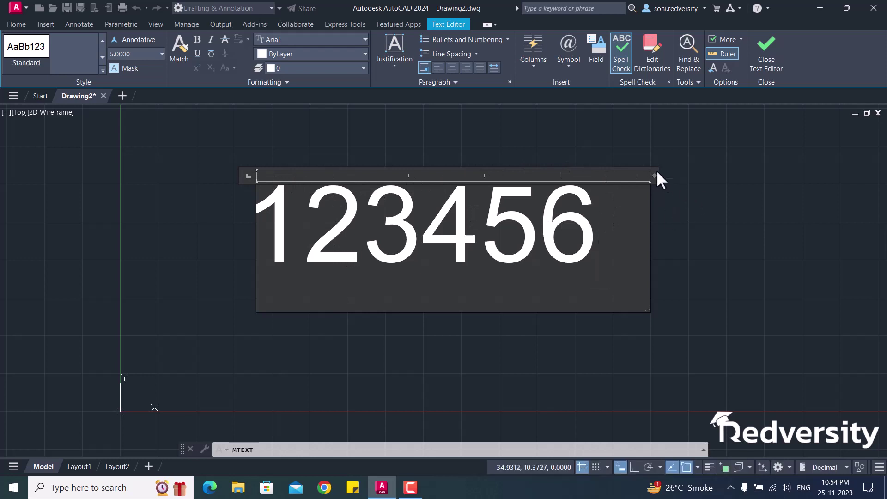
pyautogui.moveTo(654, 175); pyautogui.dragTo(762, 200)
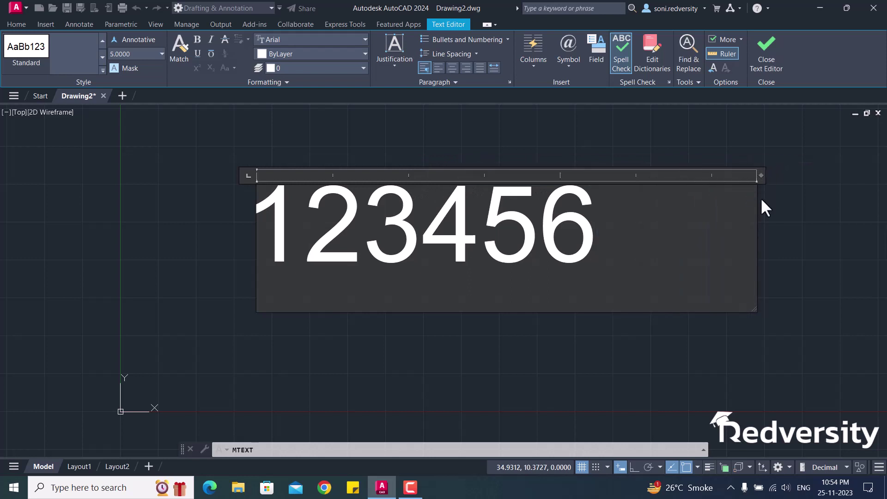
pyautogui.click(769, 61)
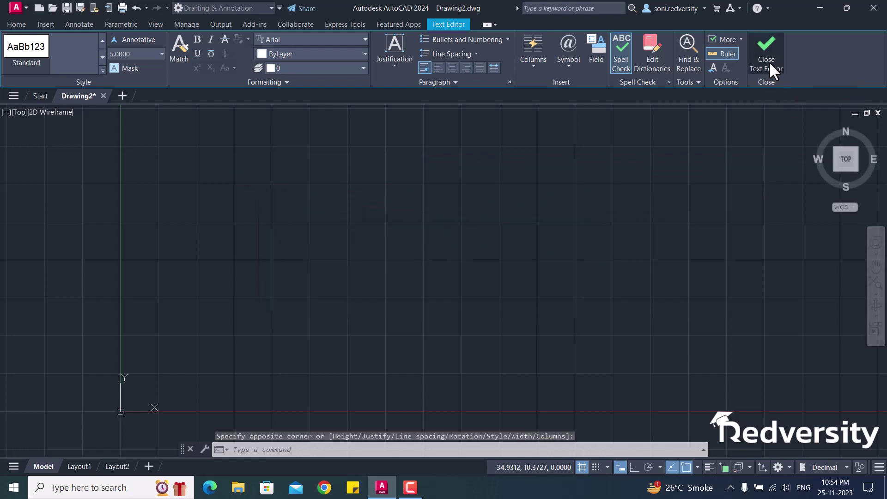
# Edit the multiline text so its first line reads 12345678 and add a second line reading ABCDS.
pyautogui.scroll(-6, 416, 230)
pyautogui.moveTo(476, 224); pyautogui.dragTo(347, 303, button='middle')
pyautogui.scroll(2, 259, 315)
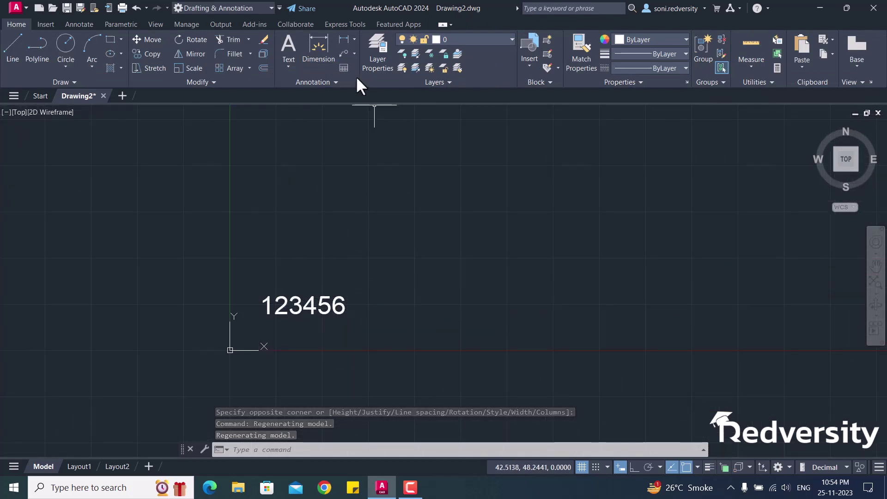
pyautogui.click(320, 307)
pyautogui.doubleClick(321, 307)
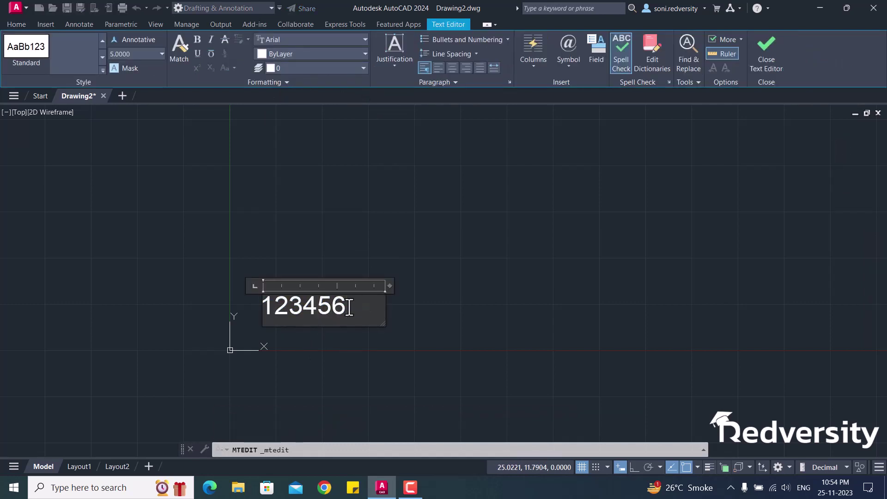
pyautogui.write('780')
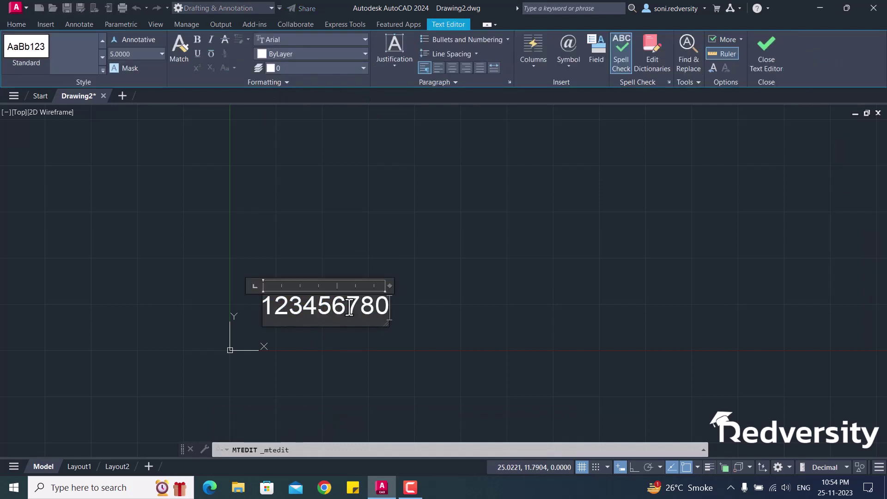
pyautogui.press('BackSpace')
pyautogui.press('Return')
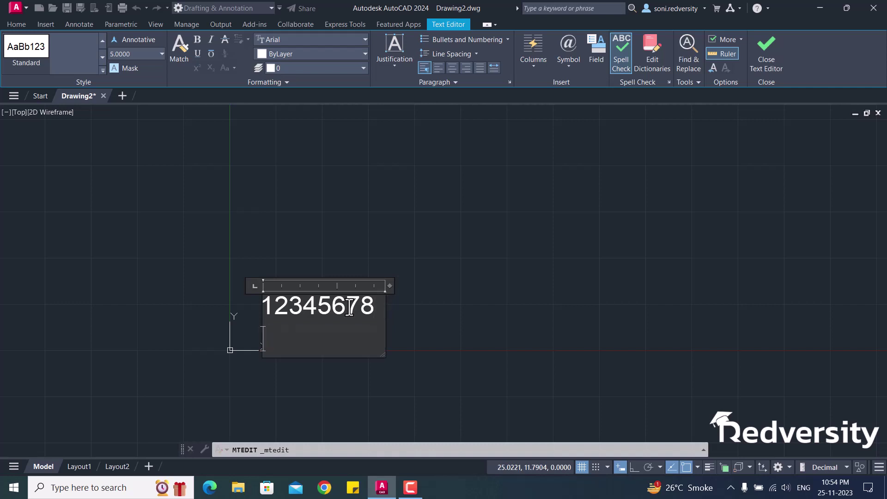
pyautogui.write('AB')
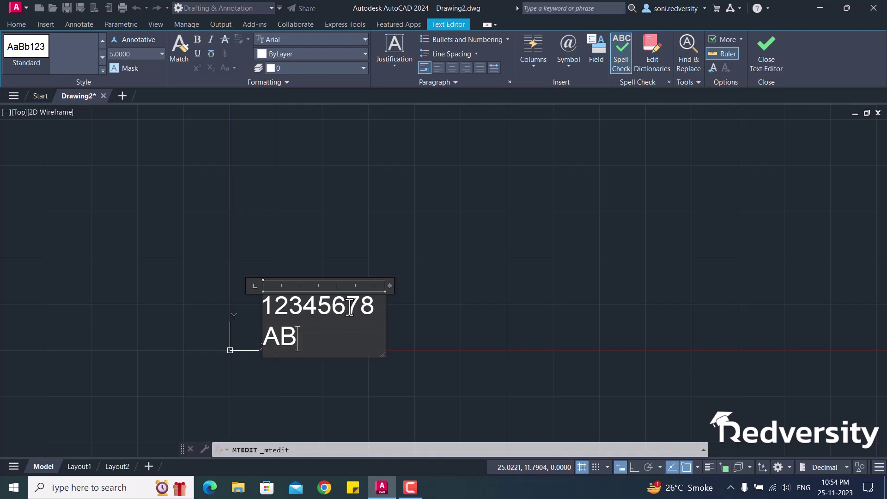
pyautogui.write('CDS')
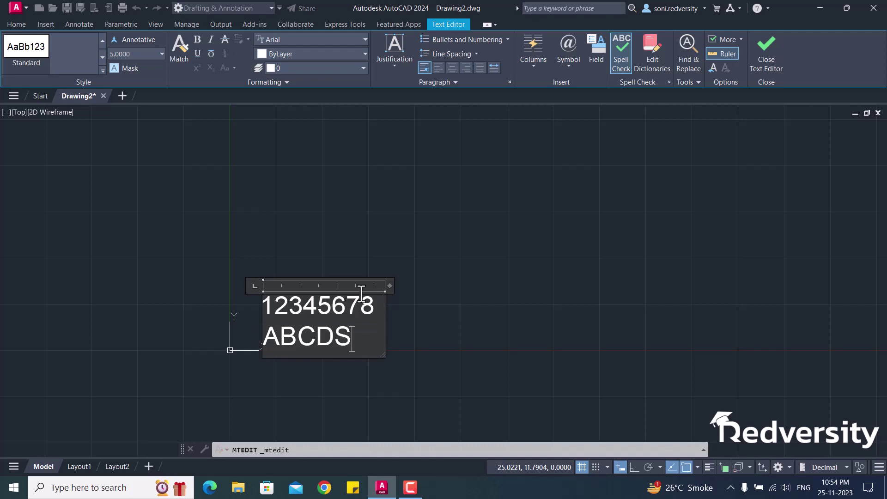
# Widen the text frame and append 8989 to the first line of the text.
pyautogui.moveTo(387, 282); pyautogui.dragTo(539, 279)
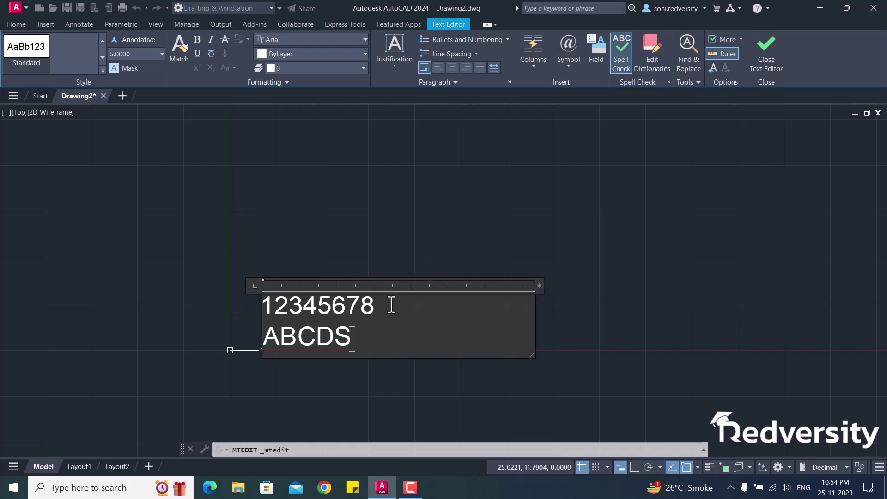
pyautogui.click(390, 301)
pyautogui.write('8989')
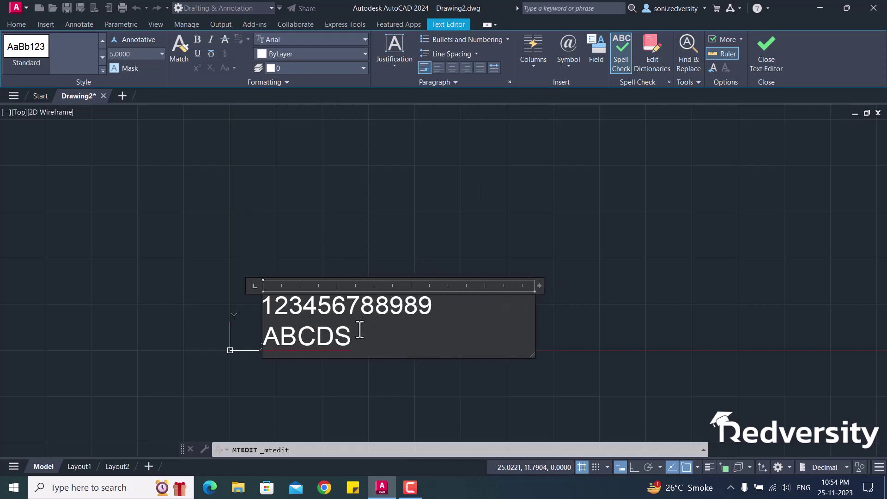
# Try center, right and distributed alignment on both text lines, and finish with left alignment.
pyautogui.moveTo(370, 342); pyautogui.dragTo(258, 301)
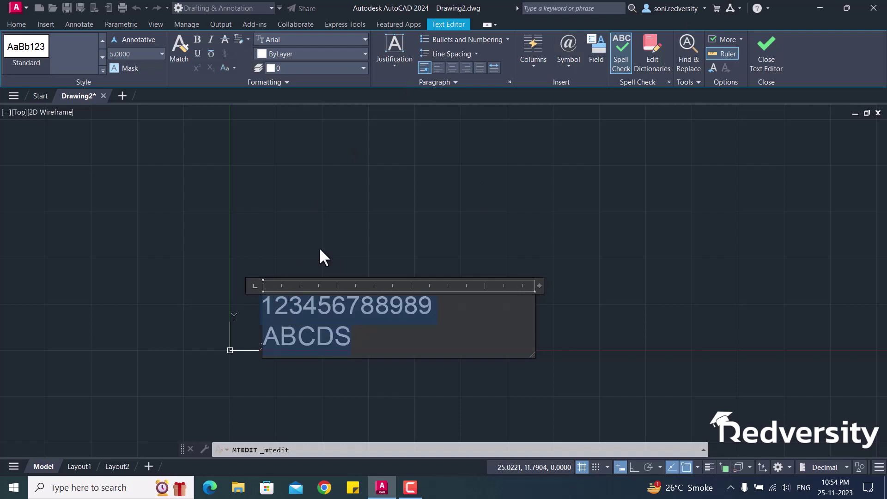
pyautogui.click(451, 68)
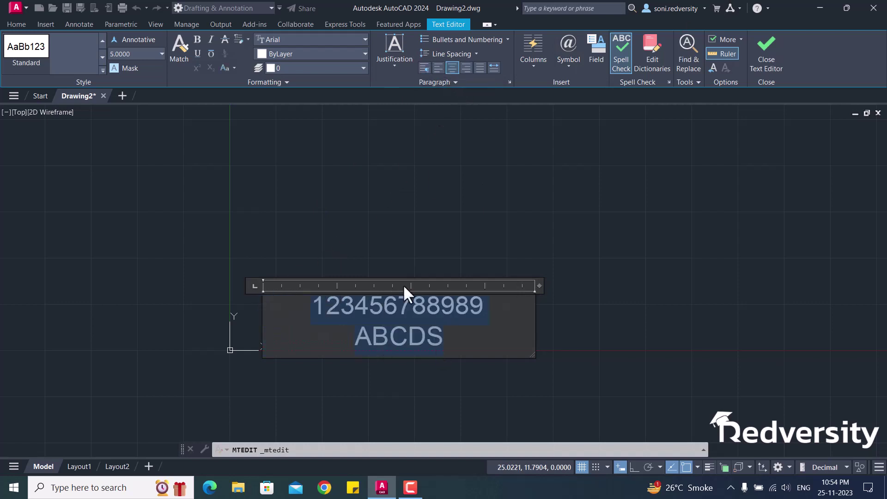
pyautogui.click(467, 68)
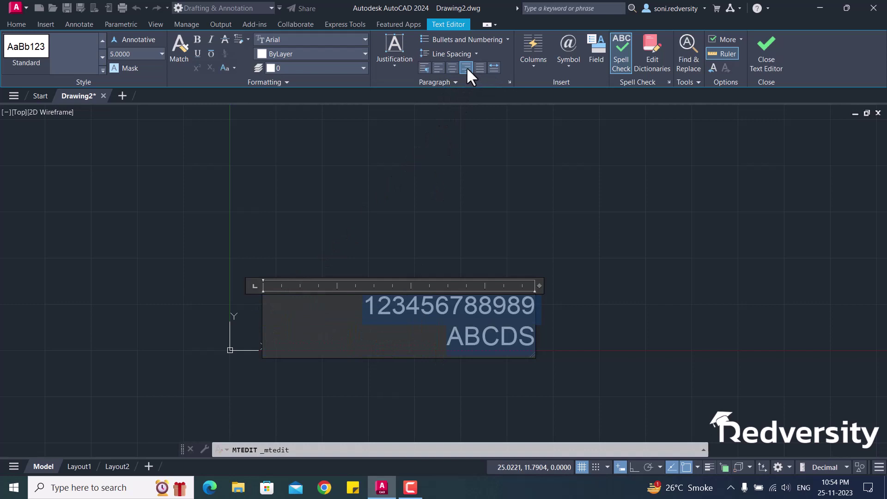
pyautogui.click(435, 67)
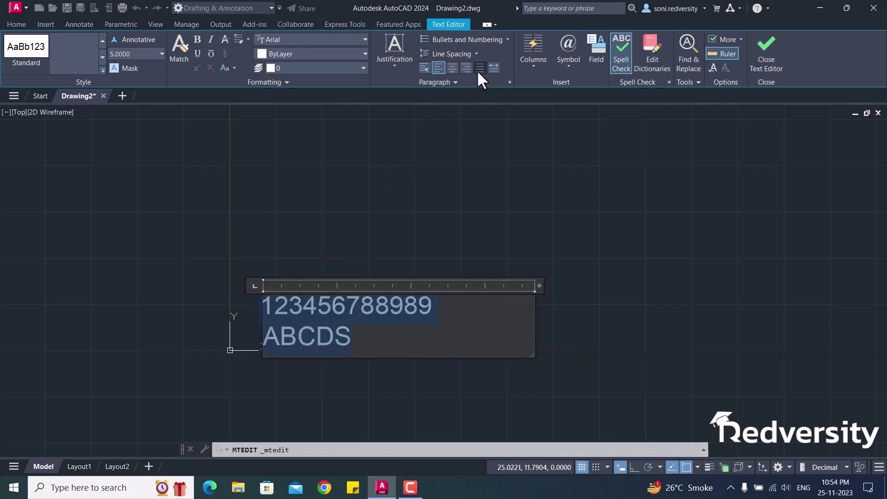
pyautogui.click(454, 68)
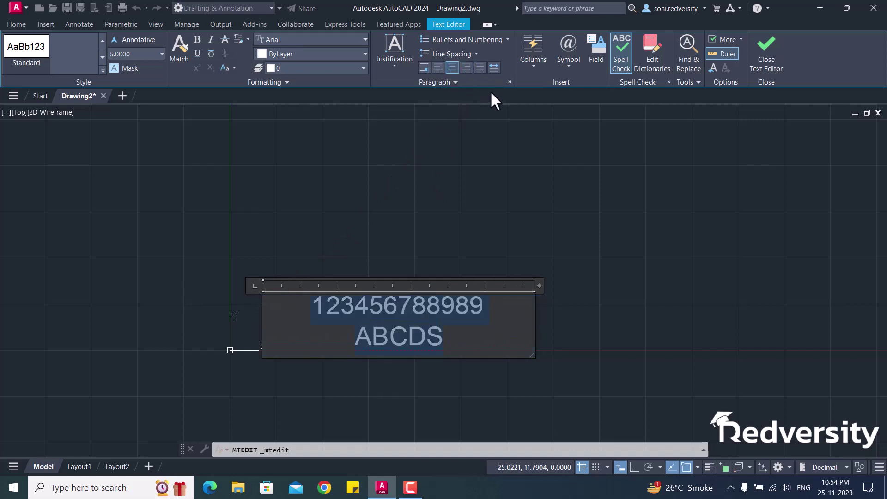
pyautogui.click(493, 69)
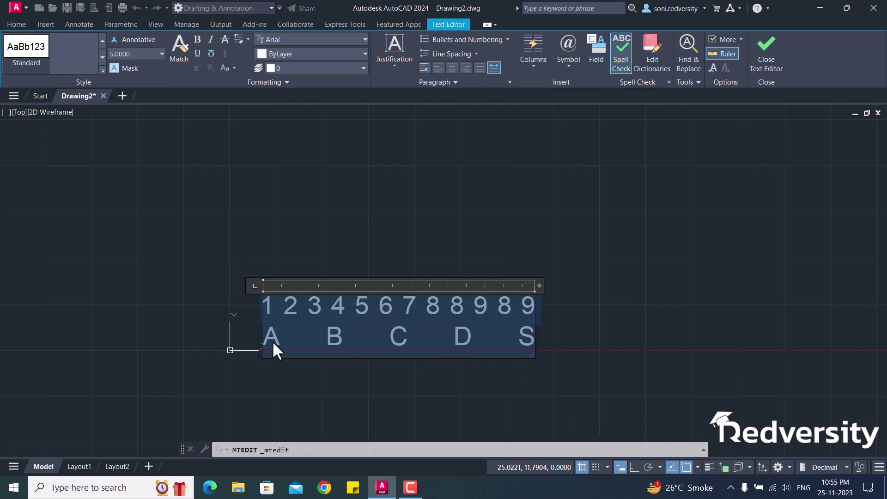
pyautogui.click(448, 69)
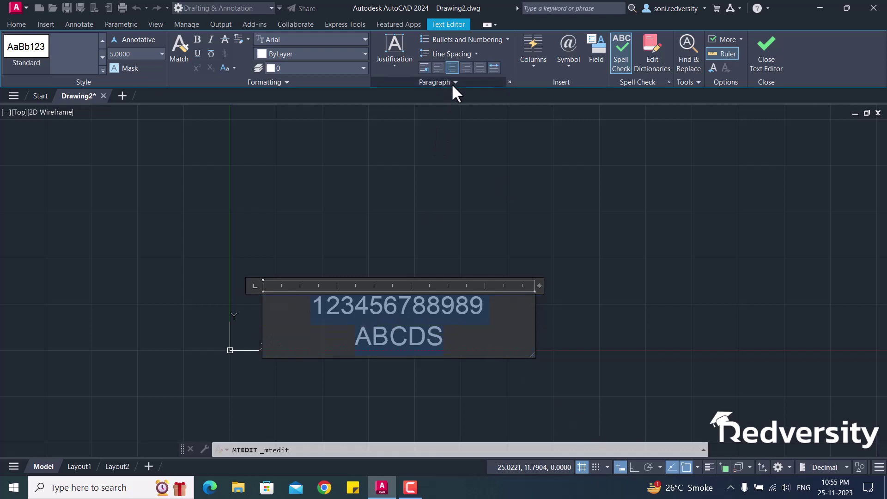
pyautogui.click(434, 70)
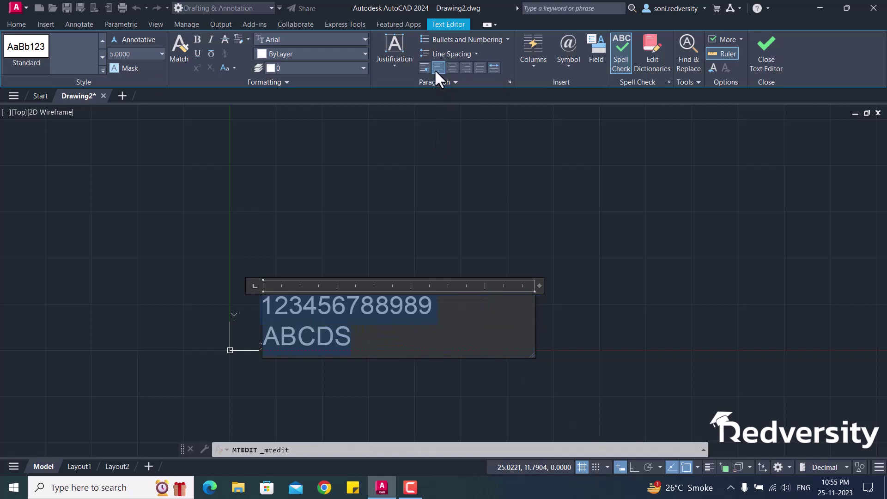
# Set Bullets and Numbering to Off for both selected text lines.
pyautogui.click(467, 40)
pyautogui.moveTo(465, 82)
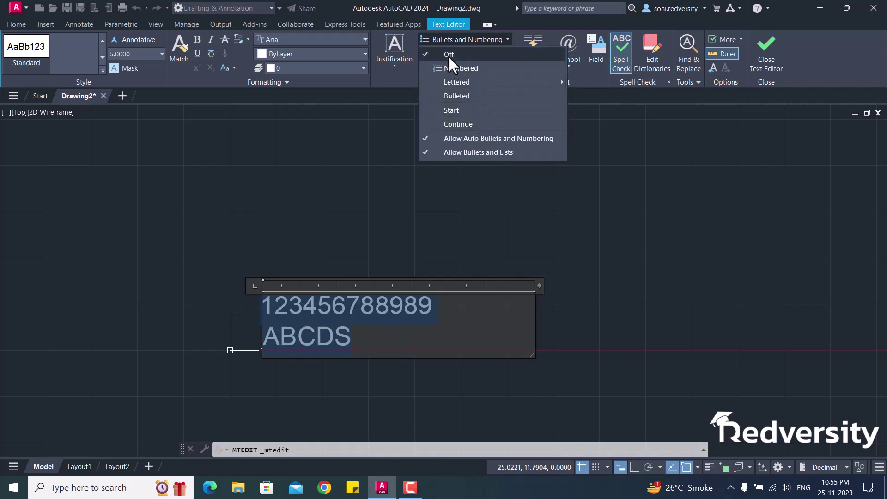
pyautogui.click(472, 55)
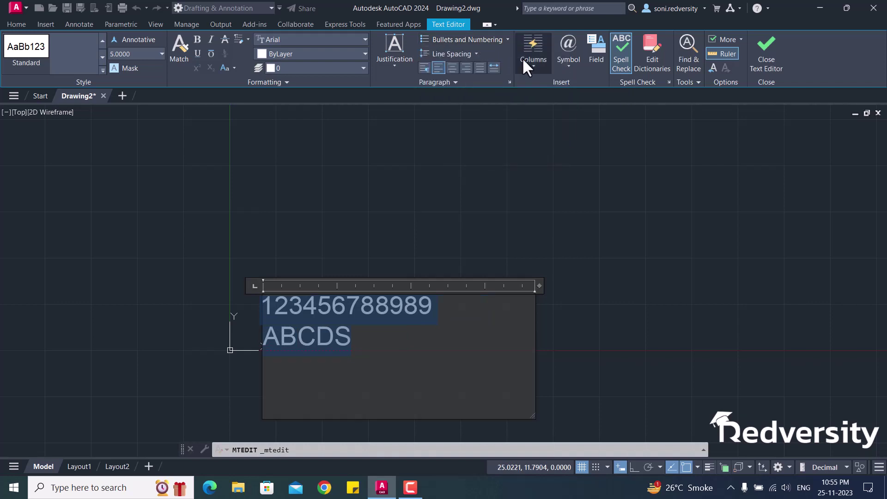
# Try inserting a degree symbol in front of the first text line, and remove it.
pyautogui.click(571, 68)
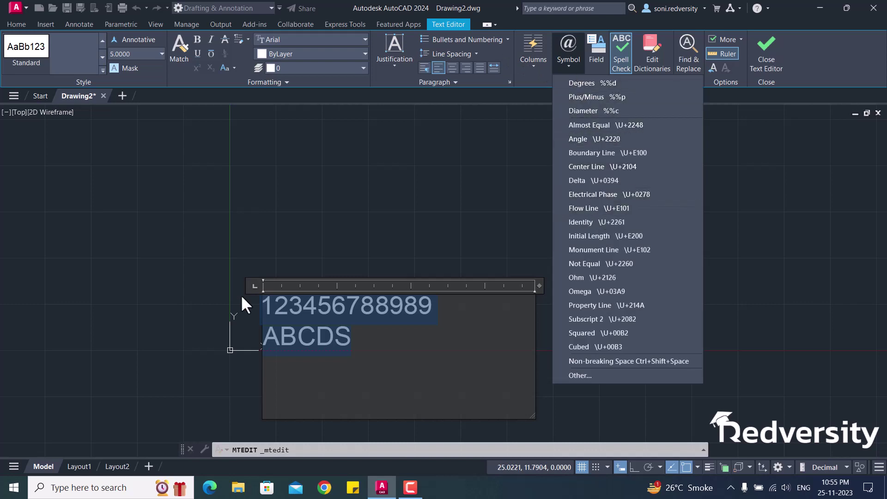
pyautogui.click(264, 311)
pyautogui.click(266, 309)
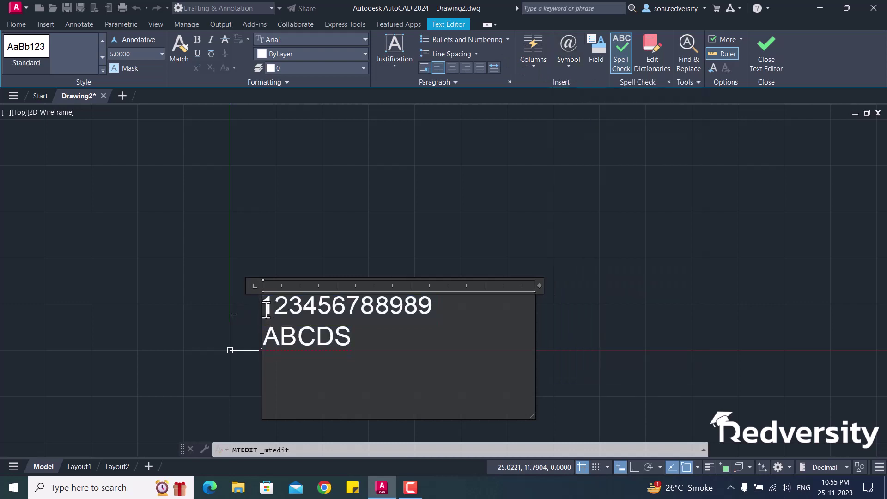
pyautogui.click(564, 64)
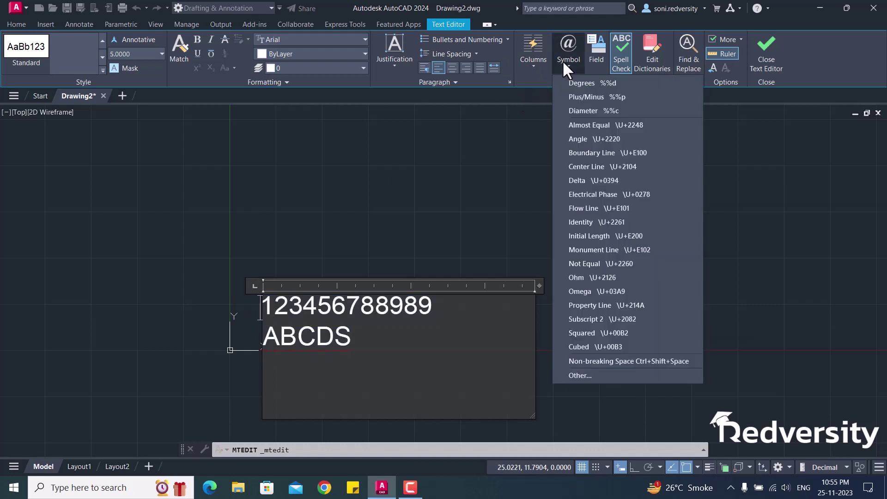
pyautogui.click(581, 84)
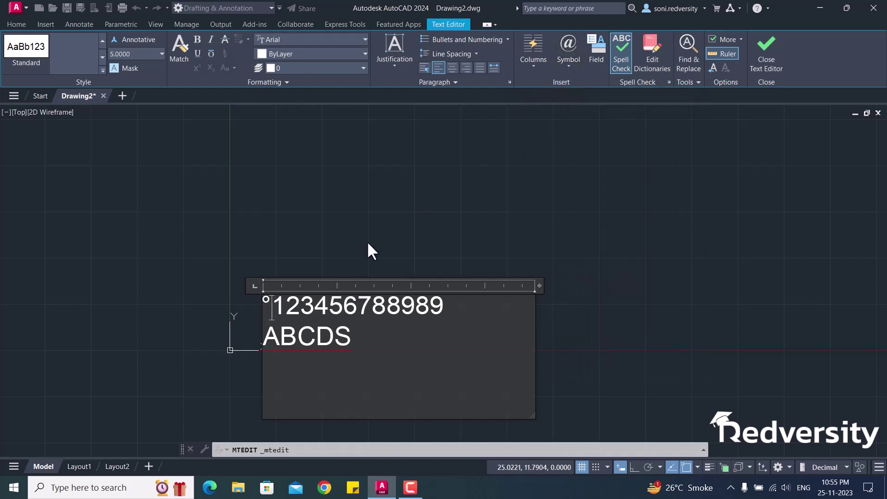
pyautogui.press('BackSpace')
# Try degree, plus/minus and one further symbol at the end of the first text line, delete them and close the text editor.
pyautogui.click(432, 306)
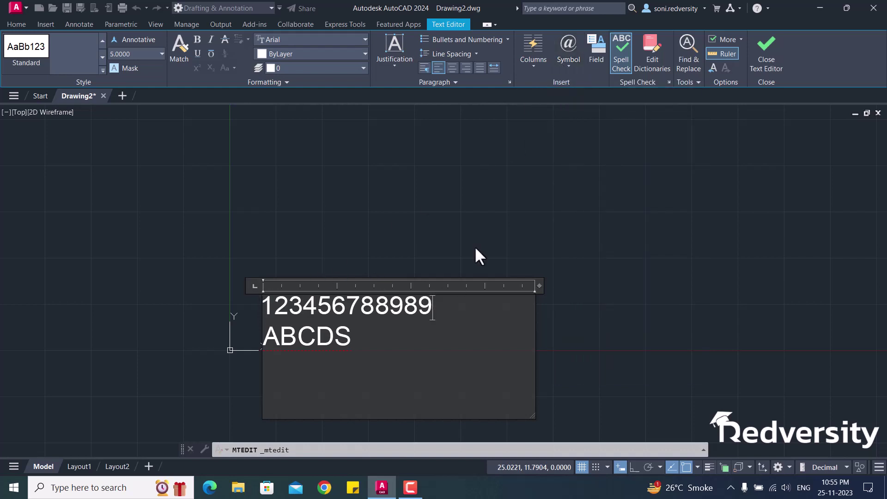
pyautogui.click(577, 59)
pyautogui.click(592, 81)
pyautogui.click(572, 65)
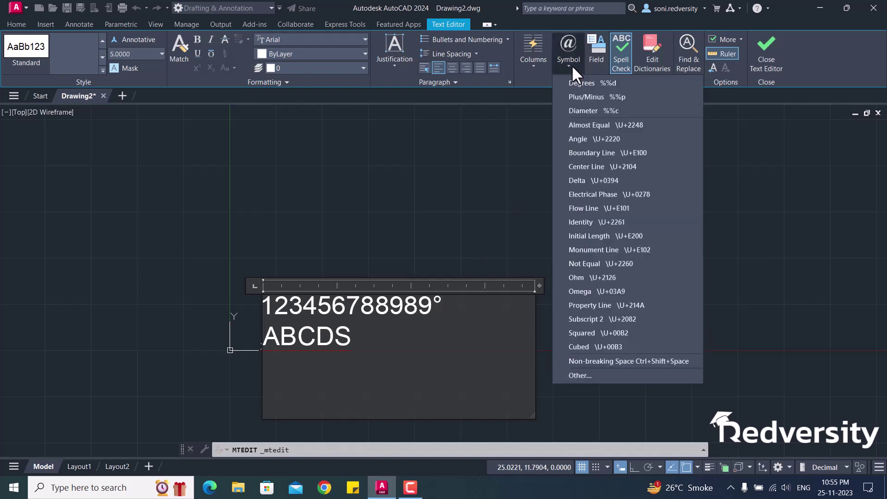
pyautogui.click(635, 98)
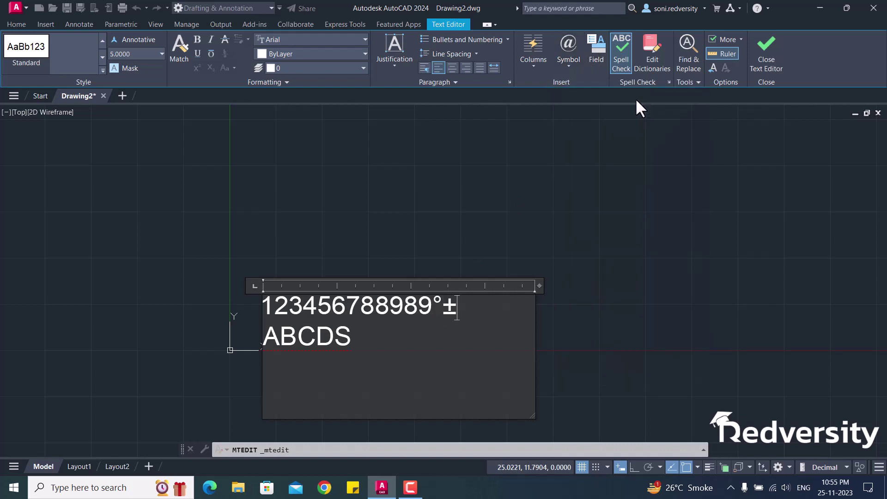
pyautogui.click(576, 67)
pyautogui.click(601, 119)
pyautogui.press('BackSpace')
pyautogui.press('BackSpace')
pyautogui.press('BackSpace')
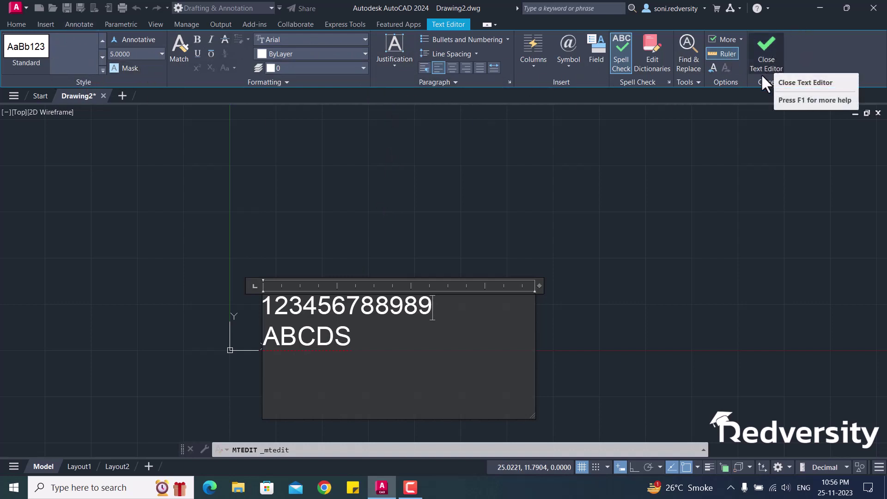
pyautogui.click(764, 56)
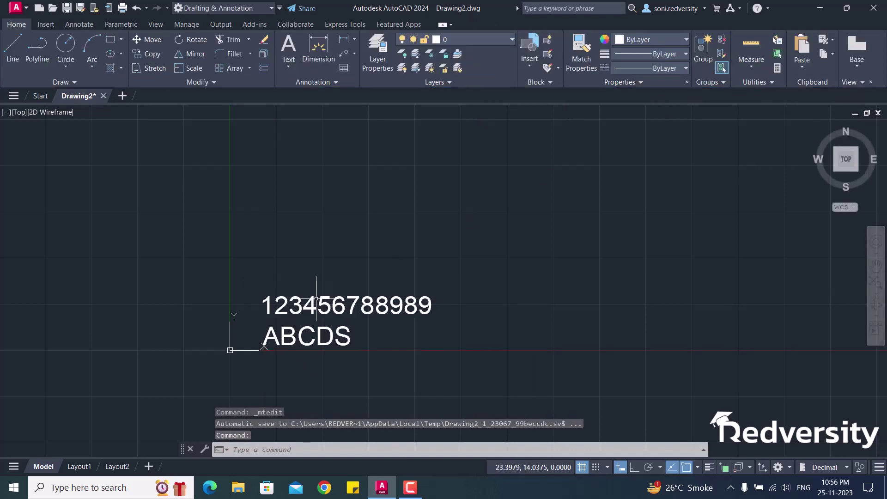
# Set the text height of both lines of the multiline text to 2.5 and close the text editor.
pyautogui.click(319, 302)
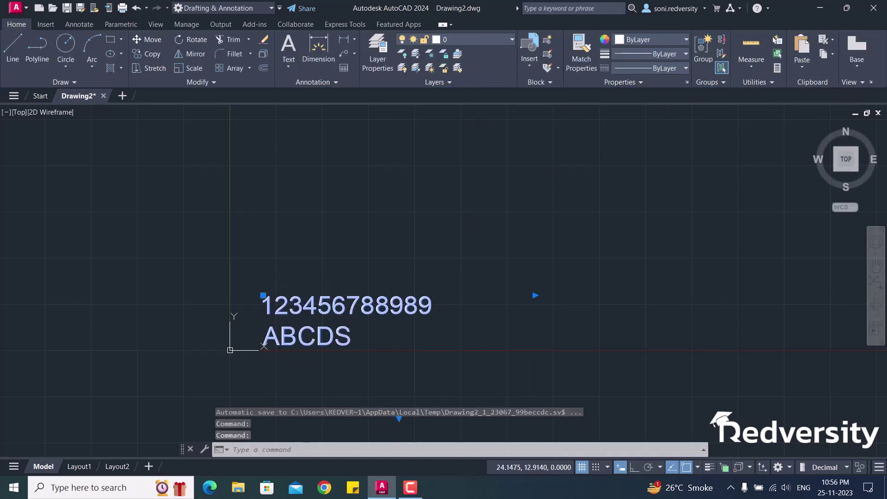
pyautogui.doubleClick(318, 305)
pyautogui.moveTo(356, 337); pyautogui.dragTo(258, 307)
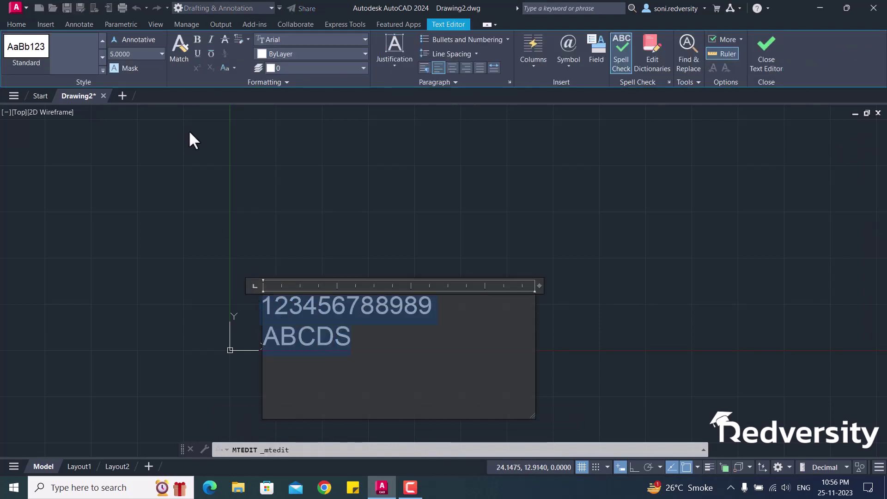
pyautogui.click(306, 40)
pyautogui.click(295, 51)
pyautogui.click(294, 52)
pyautogui.click(294, 52)
pyautogui.click(146, 54)
pyautogui.write('2.5')
pyautogui.press('Return')
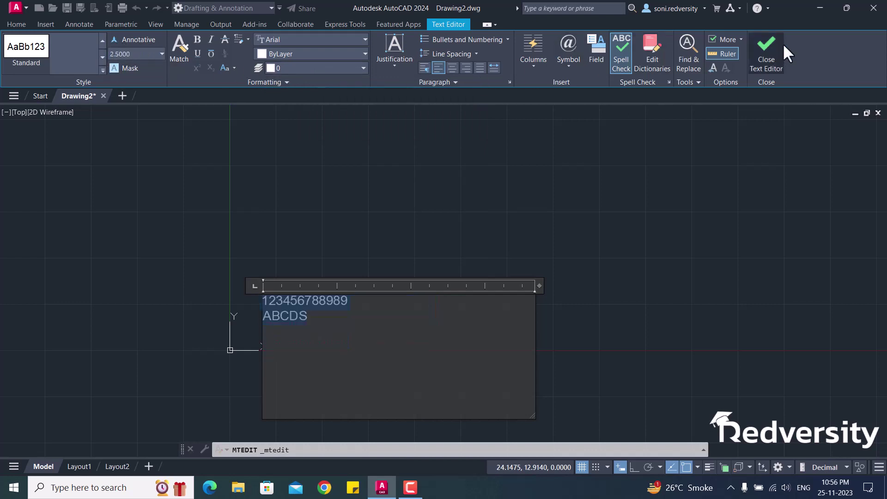
pyautogui.click(753, 65)
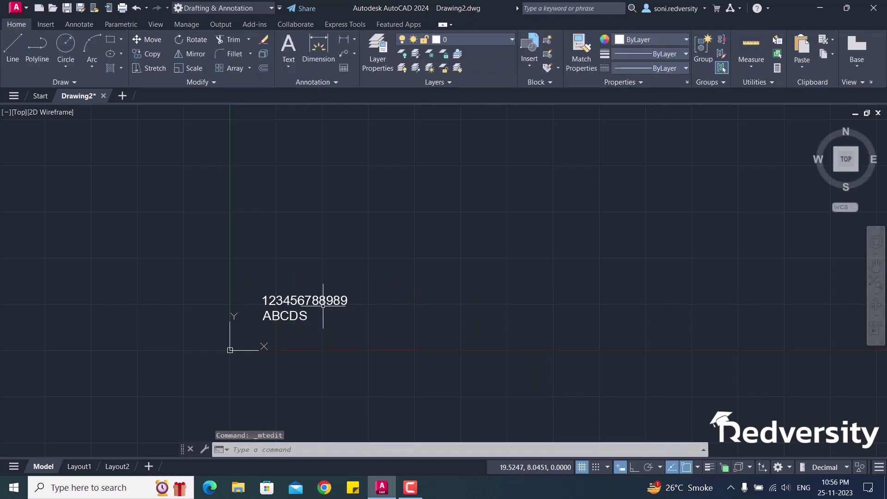
# Make Size 10 the current text style.
pyautogui.scroll(2, 298, 308)
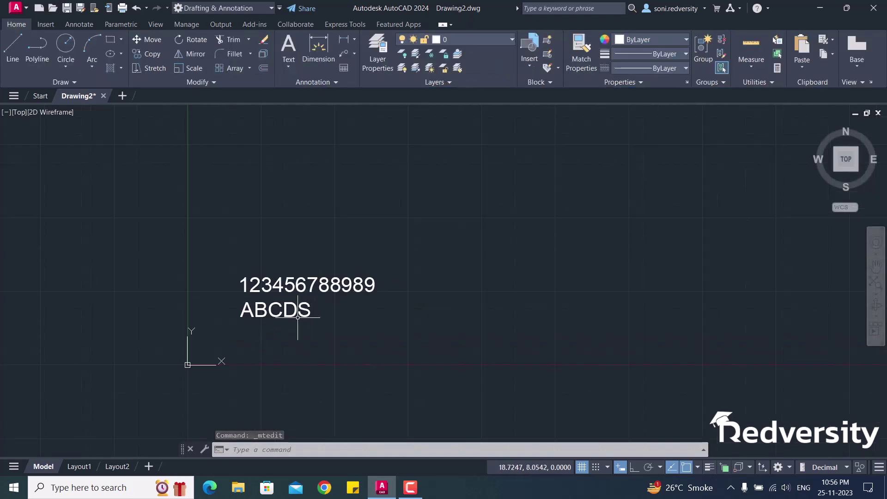
pyautogui.moveTo(277, 308); pyautogui.dragTo(164, 334, button='middle')
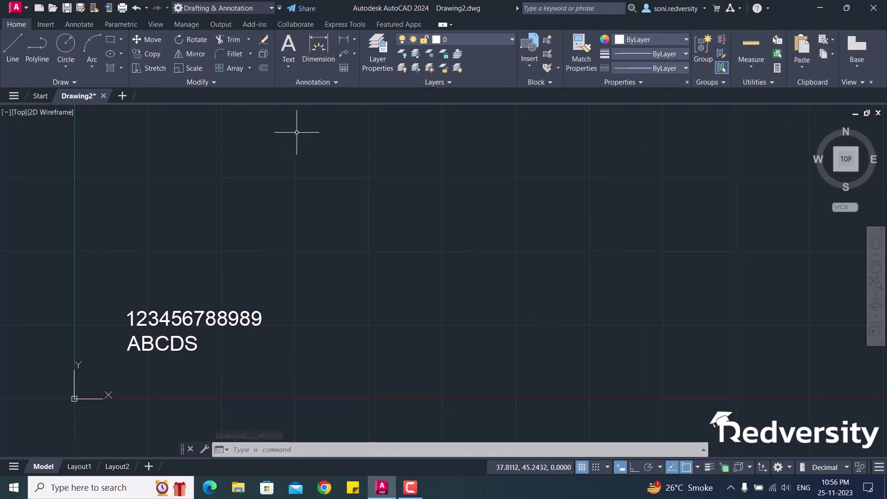
pyautogui.click(287, 67)
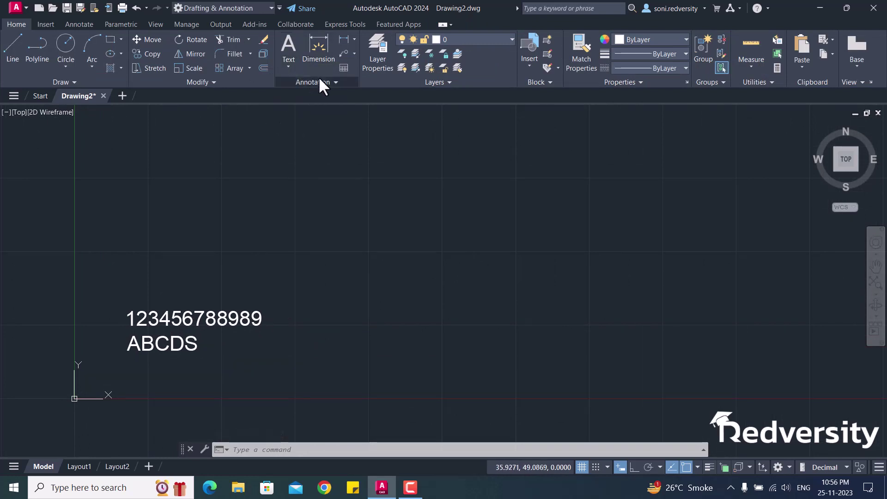
pyautogui.click(318, 82)
pyautogui.click(315, 94)
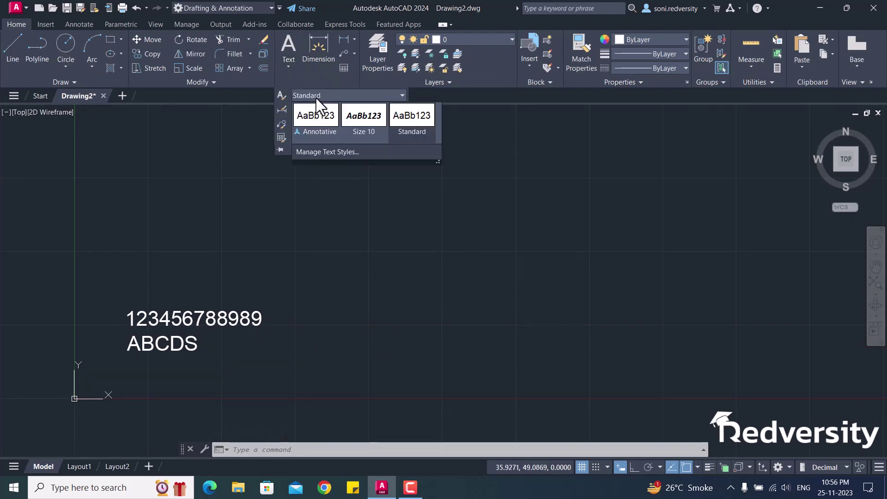
pyautogui.click(357, 124)
# Place multiline text reading qwqw in a wide frame above and to the right of the existing text.
pyautogui.click(290, 67)
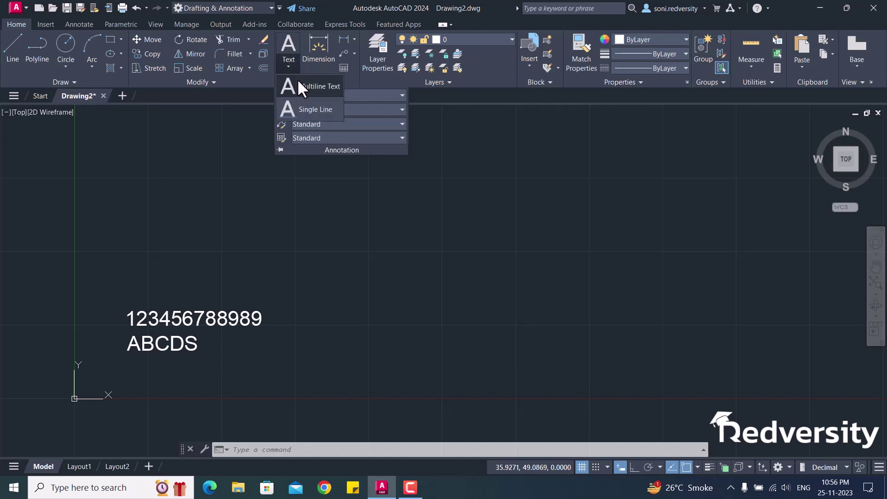
pyautogui.click(298, 79)
pyautogui.click(255, 183)
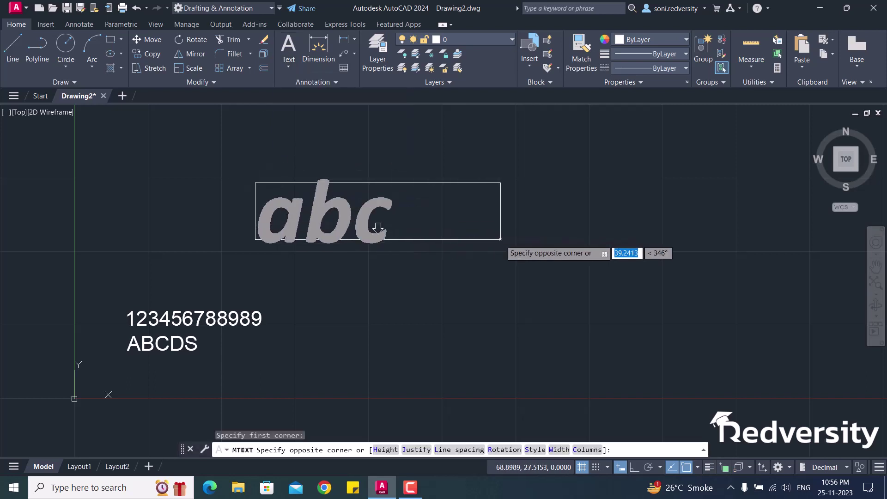
pyautogui.click(588, 243)
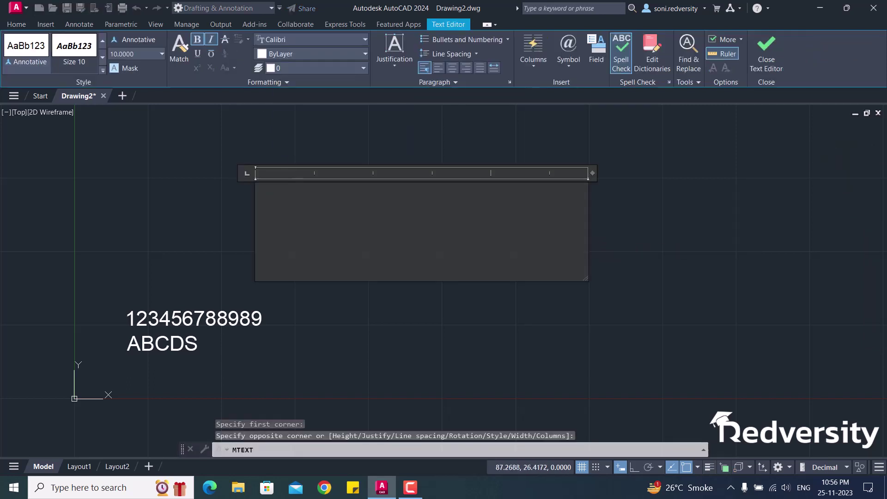
pyautogui.write('qwqw')
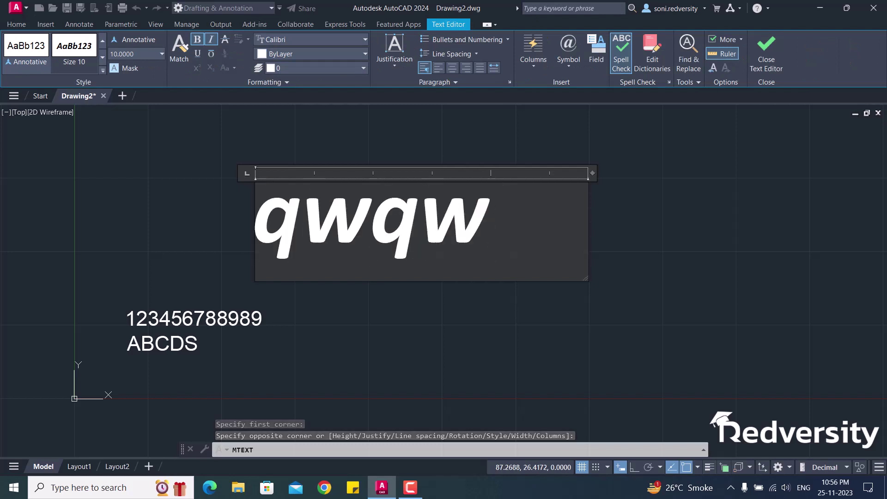
pyautogui.click(647, 224)
pyautogui.press('Escape')
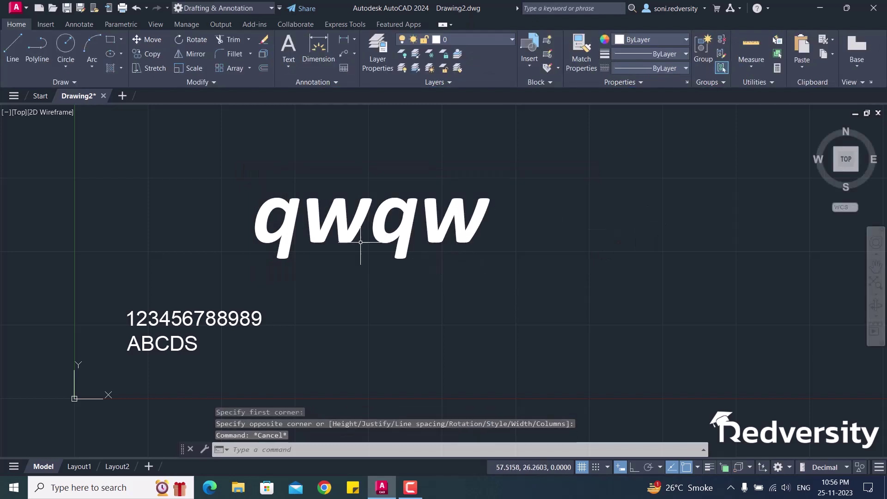
pyautogui.scroll(-2, 286, 231)
pyautogui.scroll(2, 374, 266)
pyautogui.moveTo(342, 266); pyautogui.dragTo(300, 313, button='middle')
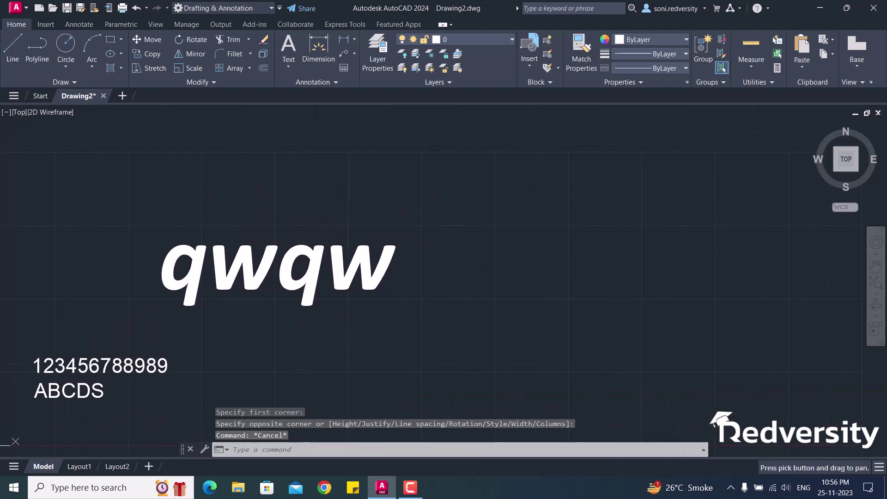
pyautogui.scroll(-2, 306, 317)
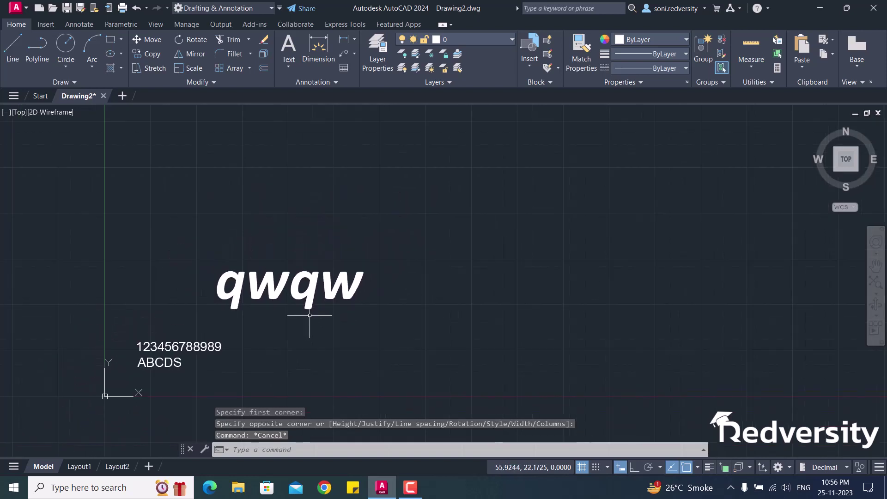
pyautogui.click(289, 65)
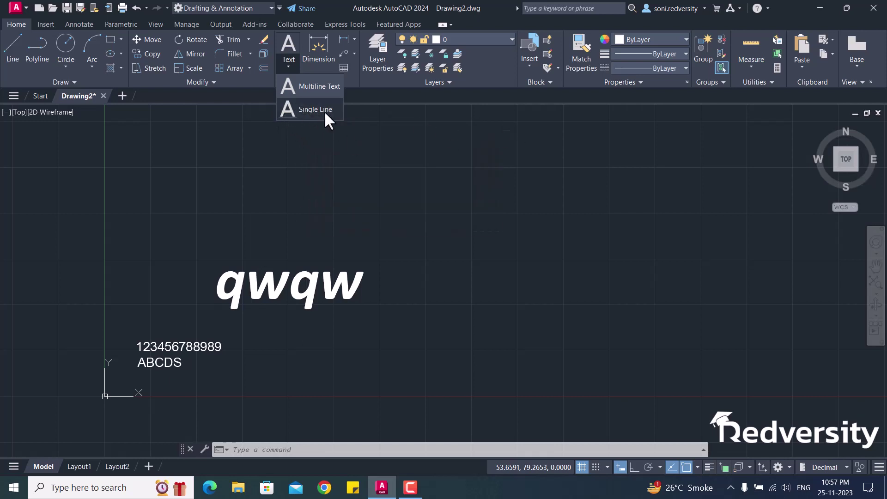
pyautogui.click(369, 91)
pyautogui.click(319, 82)
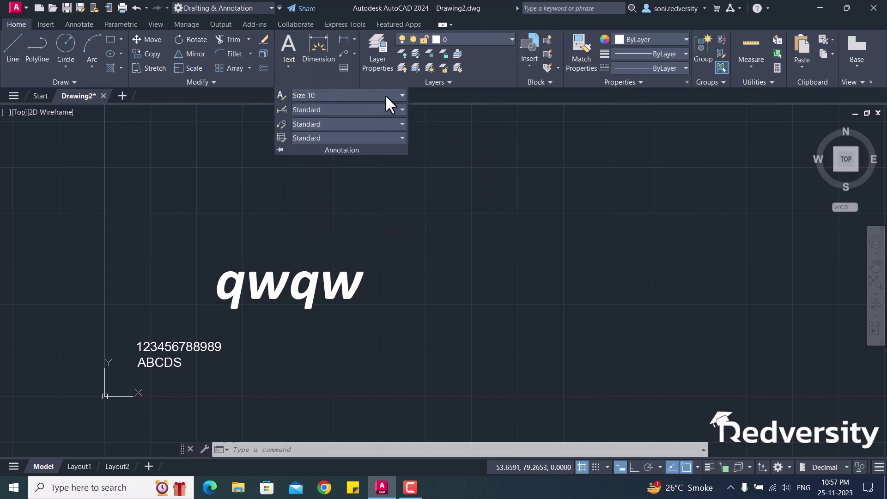
pyautogui.click(305, 82)
pyautogui.click(434, 109)
pyautogui.click(400, 170)
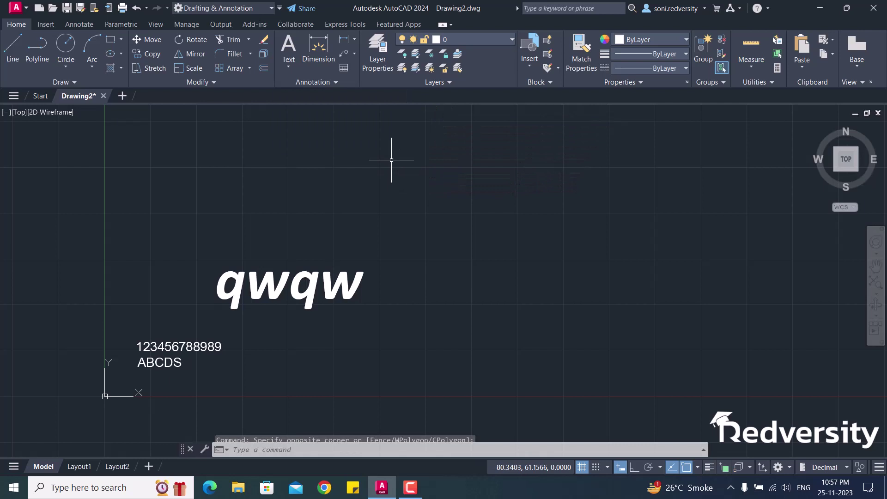
# Add single-line text reading sdjkjkds above and to the right of the qwqw text, with a rotation angle of 0.
pyautogui.click(287, 65)
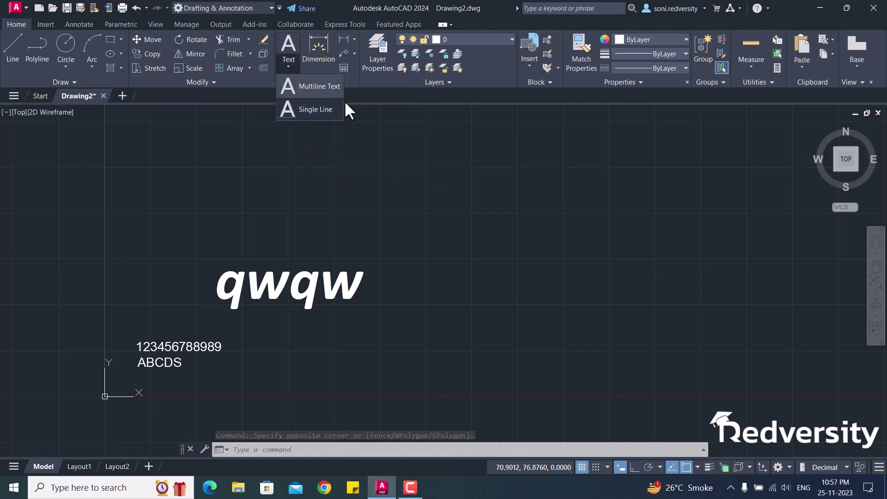
pyautogui.click(288, 67)
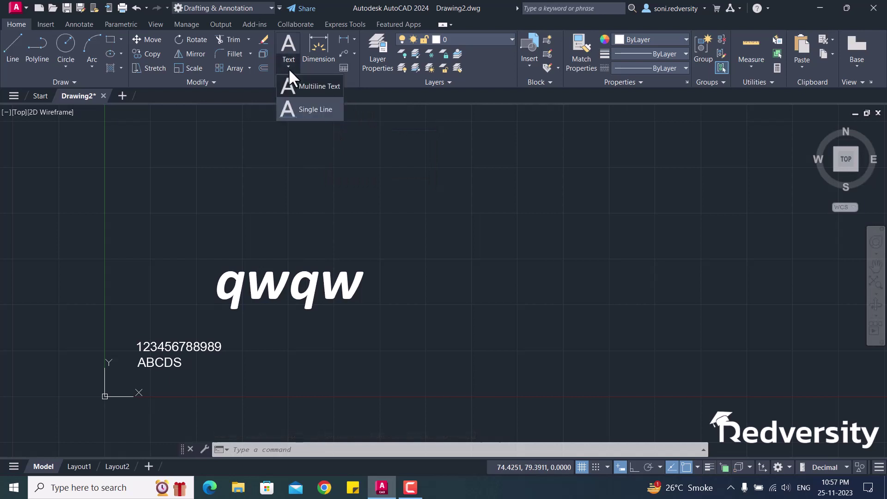
pyautogui.click(303, 109)
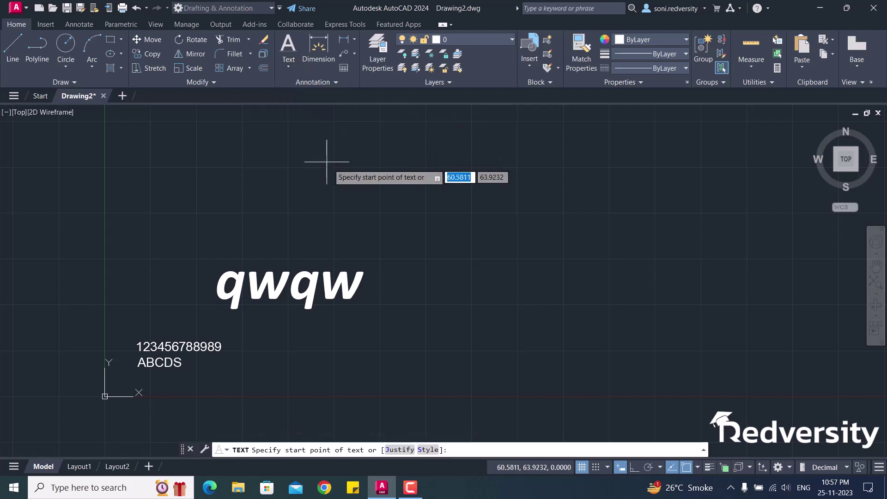
pyautogui.click(384, 153)
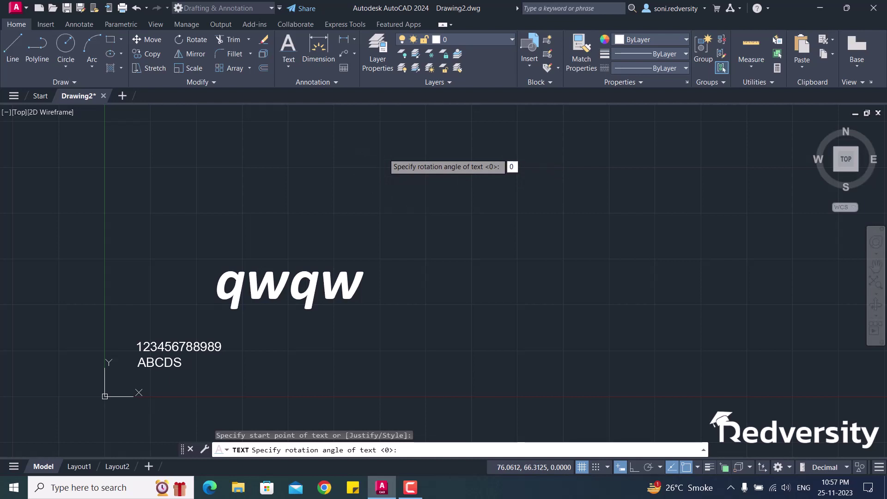
pyautogui.press('Return')
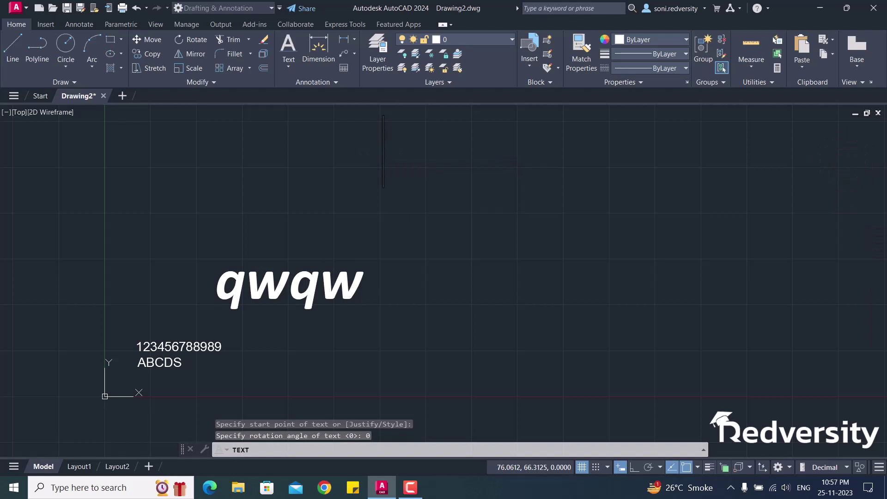
pyautogui.write('sdjkjkds')
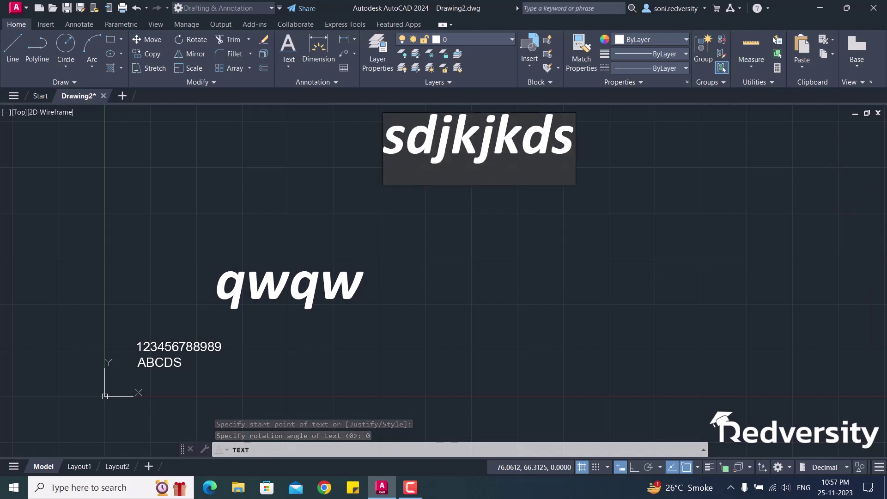
# Add single-line text reading ddsd to the right of qwqw, and try a further text reading sdsd above qwqw.
pyautogui.click(528, 267)
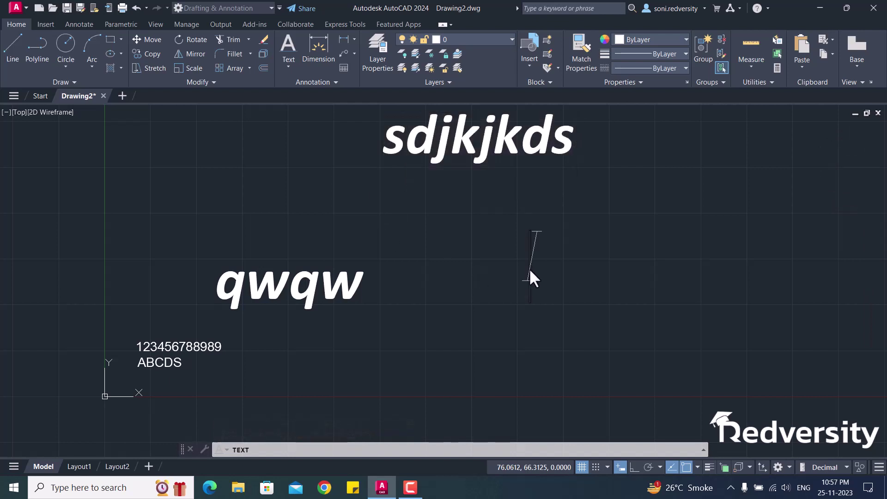
pyautogui.write('ddsd')
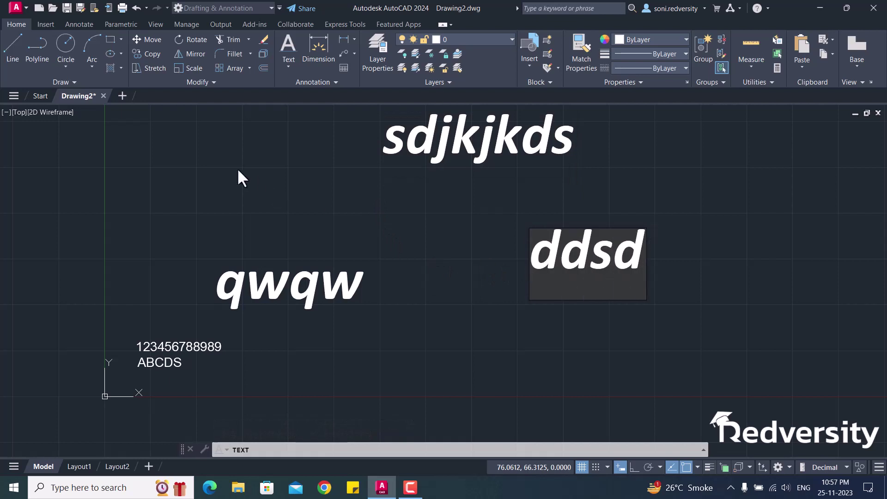
pyautogui.click(168, 162)
pyautogui.write('sdsd')
pyautogui.press('Escape')
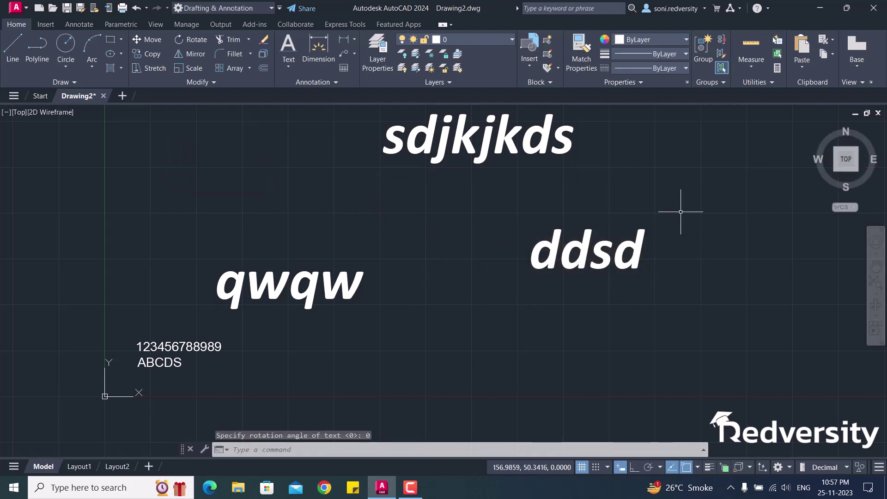
# Make Standard the current text style.
pyautogui.scroll(-2, 457, 234)
pyautogui.scroll(2, 539, 198)
pyautogui.moveTo(432, 231); pyautogui.dragTo(355, 264, button='middle')
pyautogui.click(336, 79)
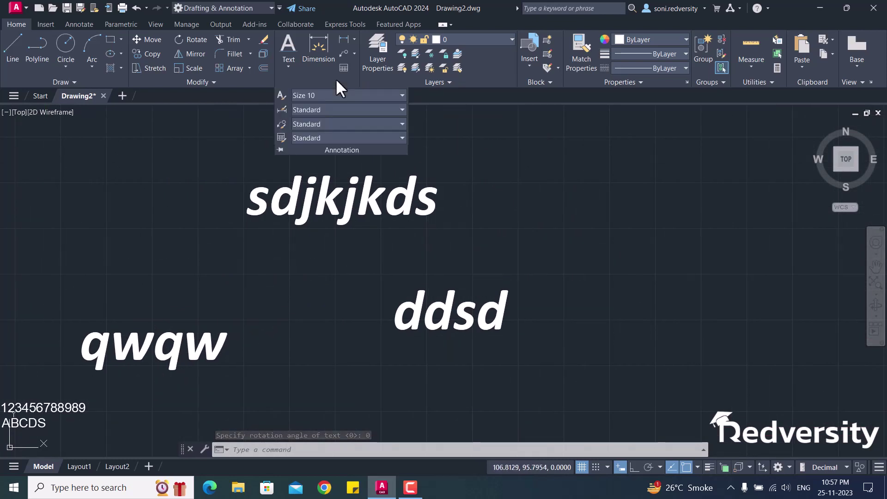
pyautogui.click(312, 95)
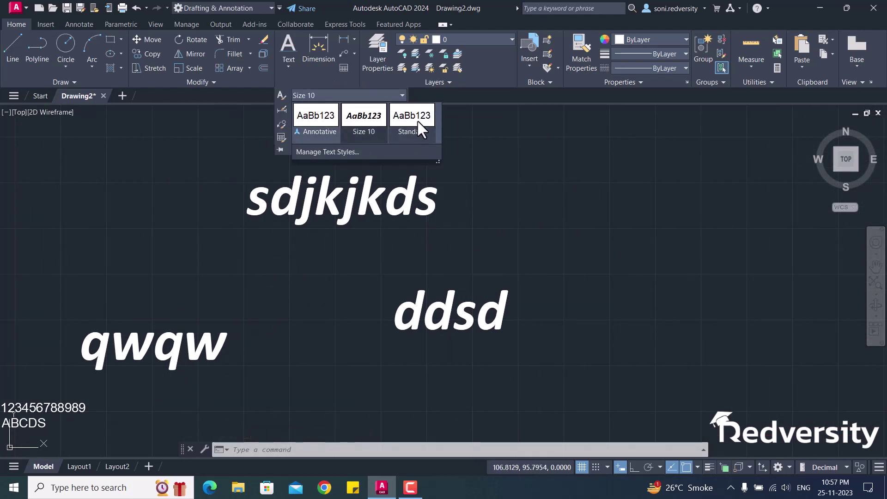
pyautogui.click(411, 120)
pyautogui.press('Escape')
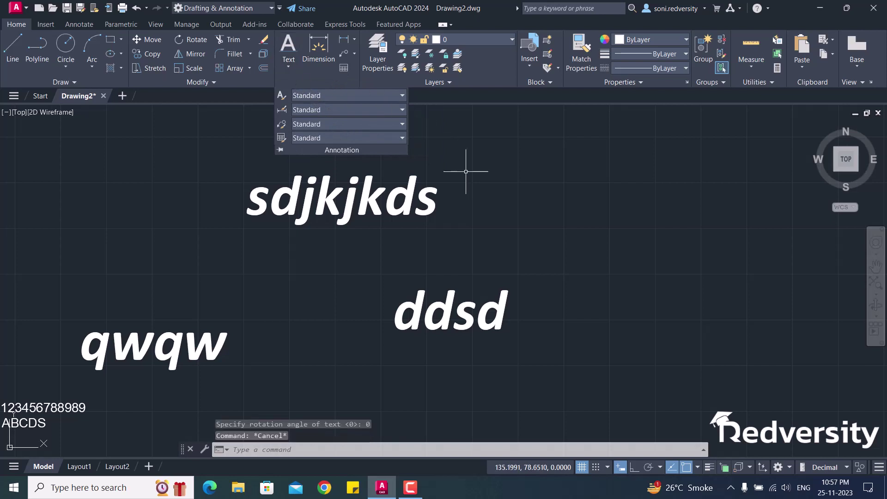
pyautogui.click(471, 178)
pyautogui.press('Escape')
# Place single-line text reading sdsdsd to the upper right of the sdjkjkds text, with a rotation angle of 0.
pyautogui.click(288, 66)
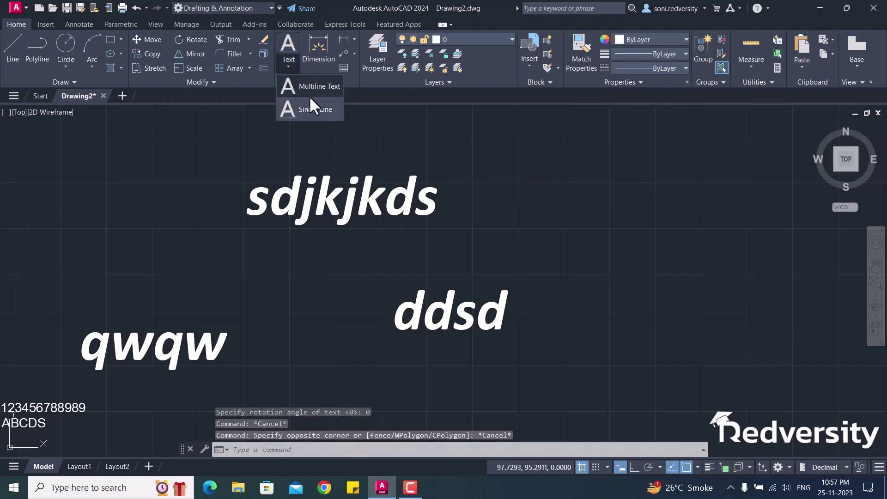
pyautogui.click(307, 105)
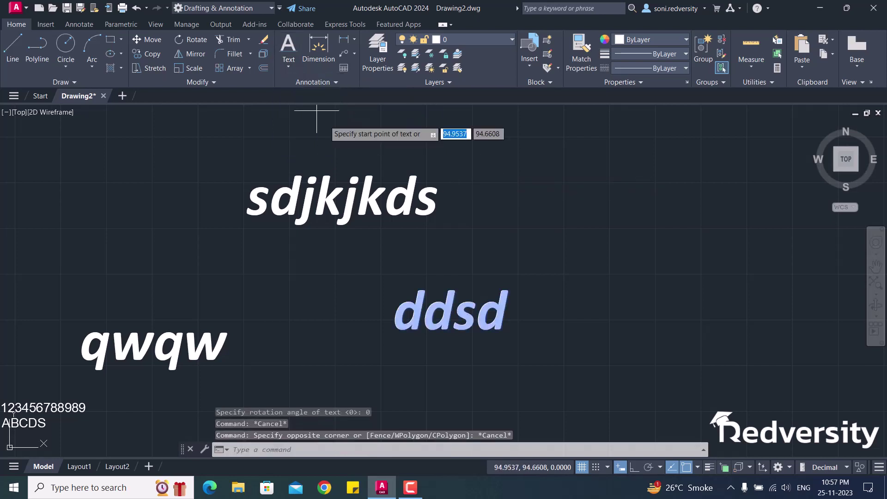
pyautogui.click(578, 171)
pyautogui.write('0')
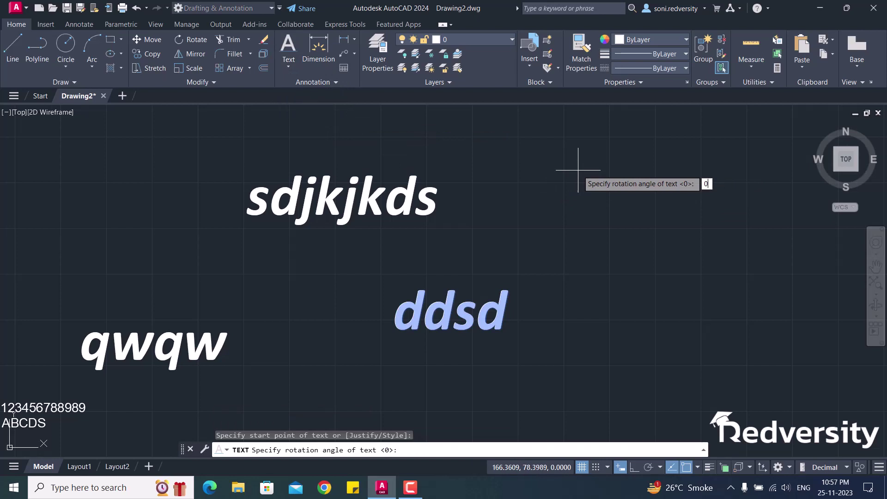
pyautogui.press('Return')
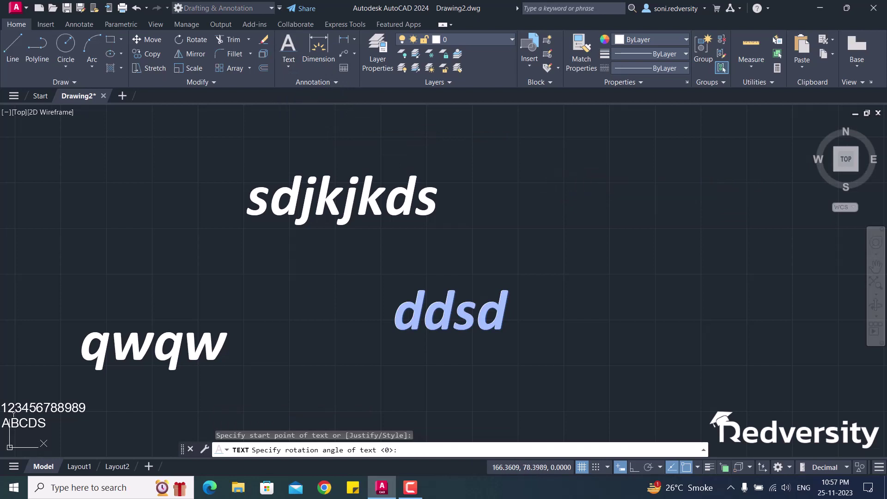
pyautogui.write('sdsdsd')
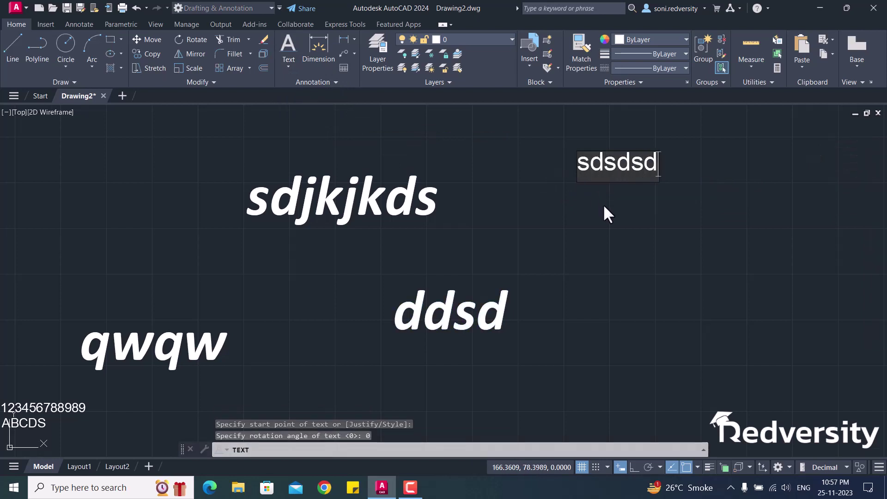
pyautogui.press('Escape')
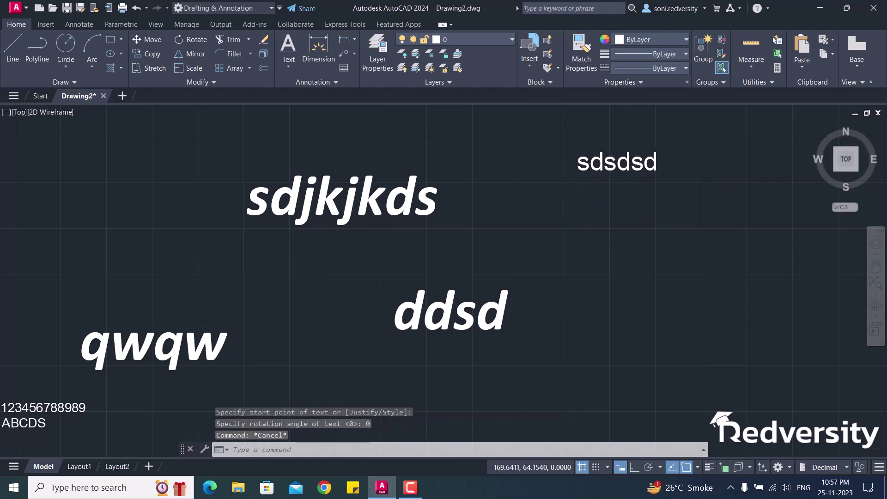
# Edit the single-line text sdjkjkds by inserting sdsdsd after sdj, and leave text editing.
pyautogui.scroll(-2, 600, 208)
pyautogui.scroll(4, 643, 178)
pyautogui.scroll(-3, 607, 216)
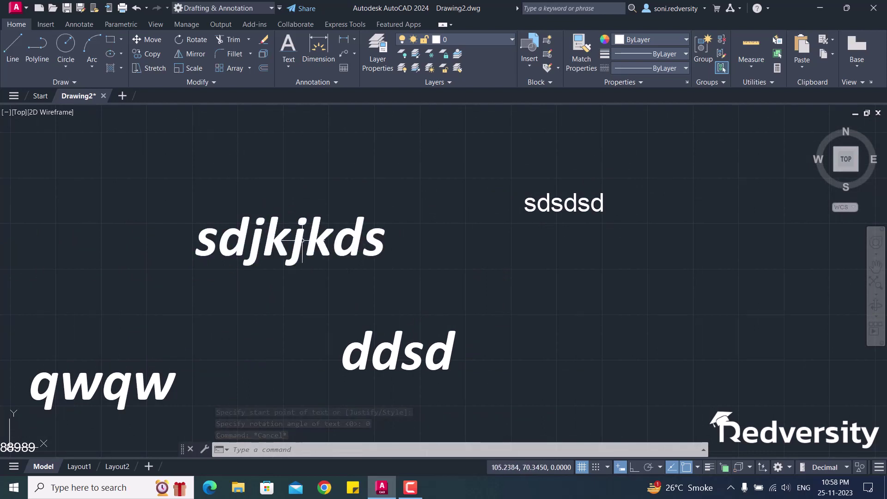
pyautogui.click(303, 244)
pyautogui.click(281, 239)
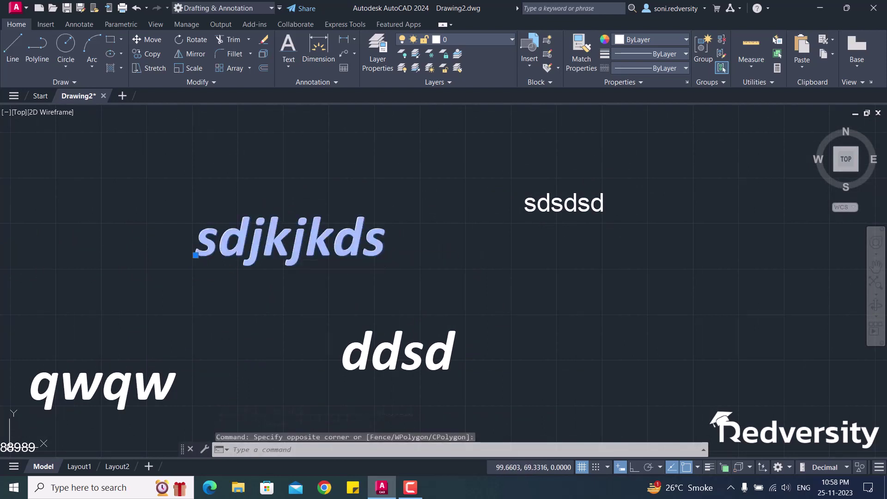
pyautogui.doubleClick(272, 246)
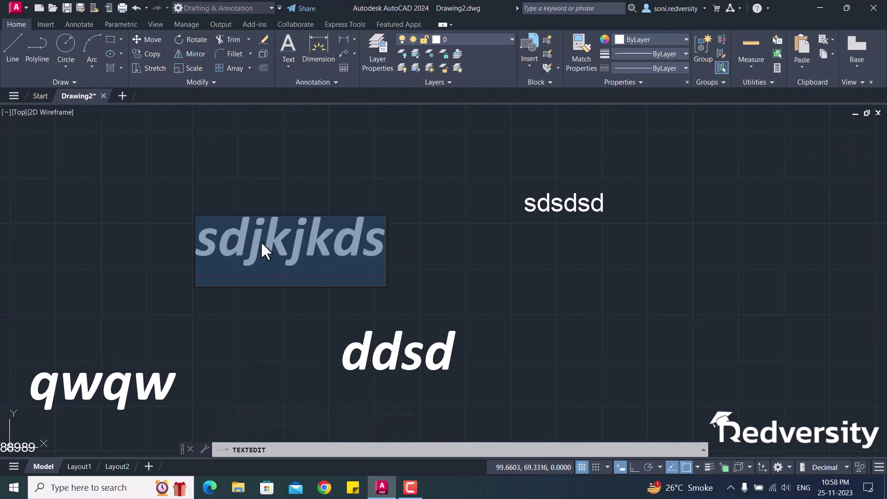
pyautogui.click(263, 249)
pyautogui.write('sdsdsd')
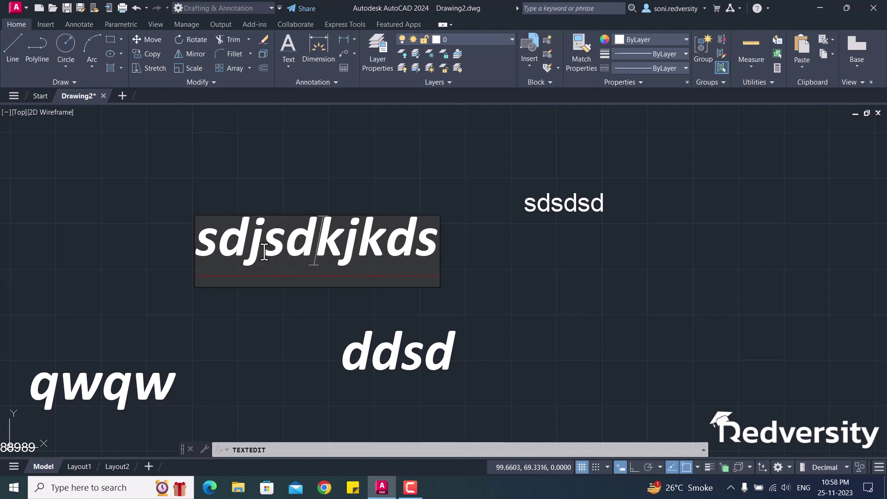
pyautogui.click(252, 190)
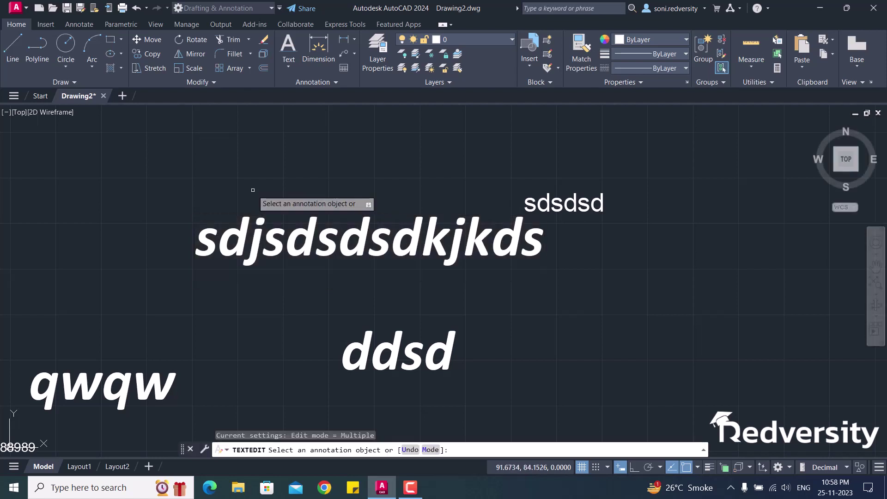
pyautogui.press('Escape')
pyautogui.press('Escape')
# Open the two-line multiline text near the origin in the text editor and close it without editing.
pyautogui.scroll(-2, 450, 272)
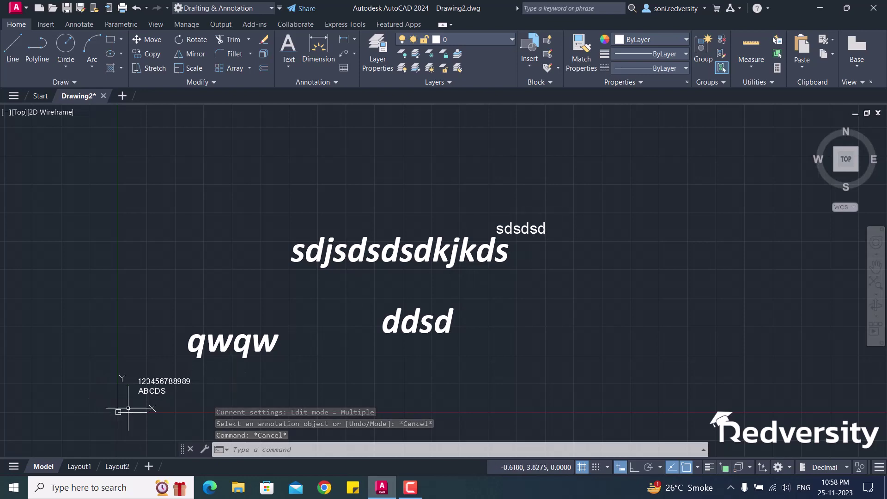
pyautogui.scroll(5, 132, 410)
pyautogui.click(215, 283)
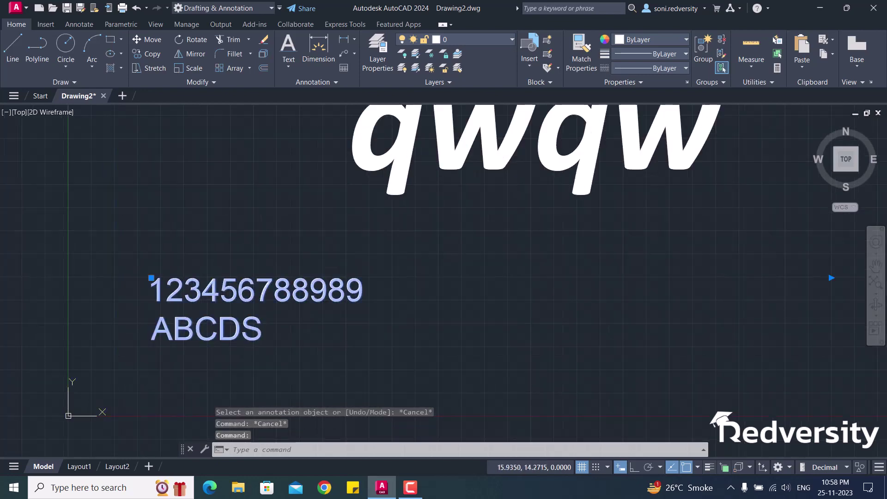
pyautogui.doubleClick(215, 284)
pyautogui.press('Escape')
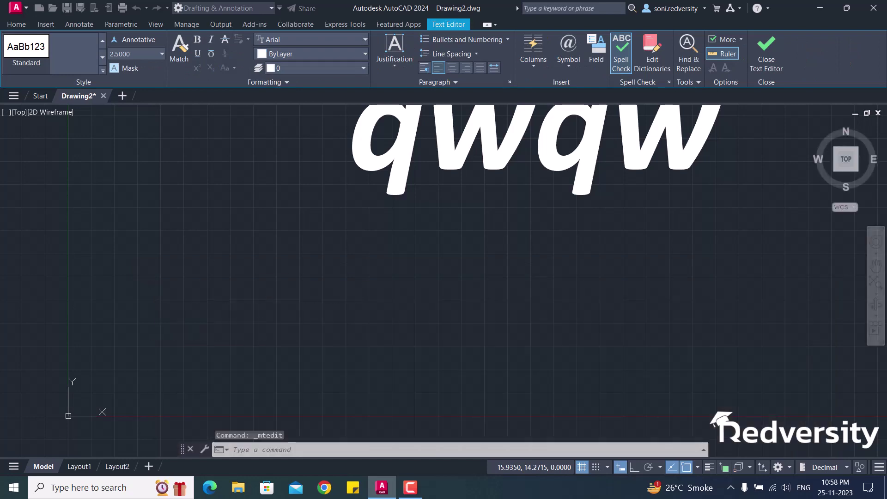
pyautogui.scroll(-4, 185, 325)
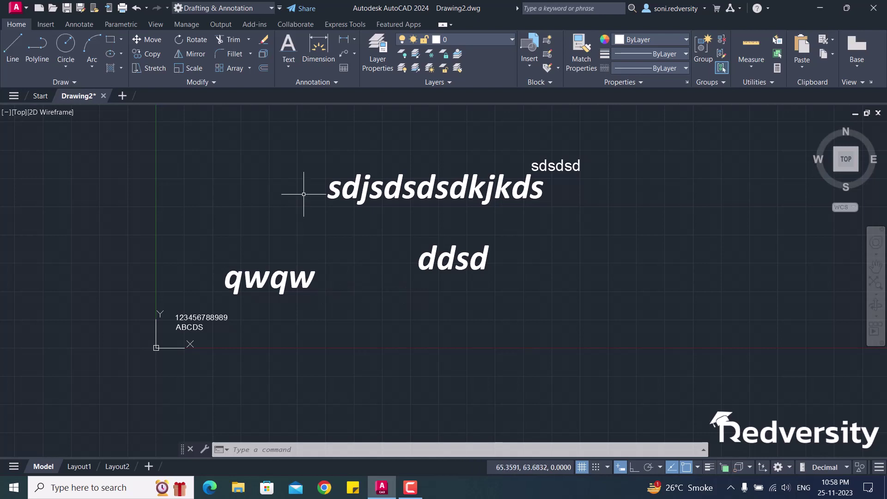
pyautogui.click(283, 69)
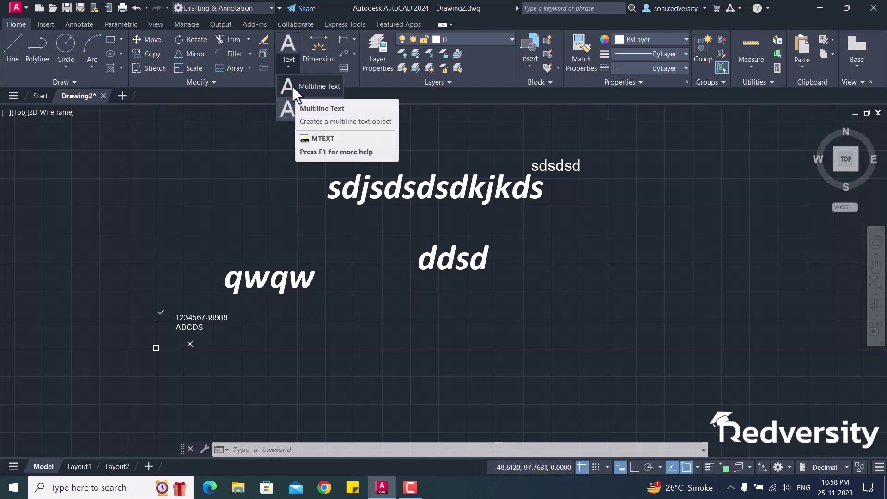
pyautogui.click(380, 284)
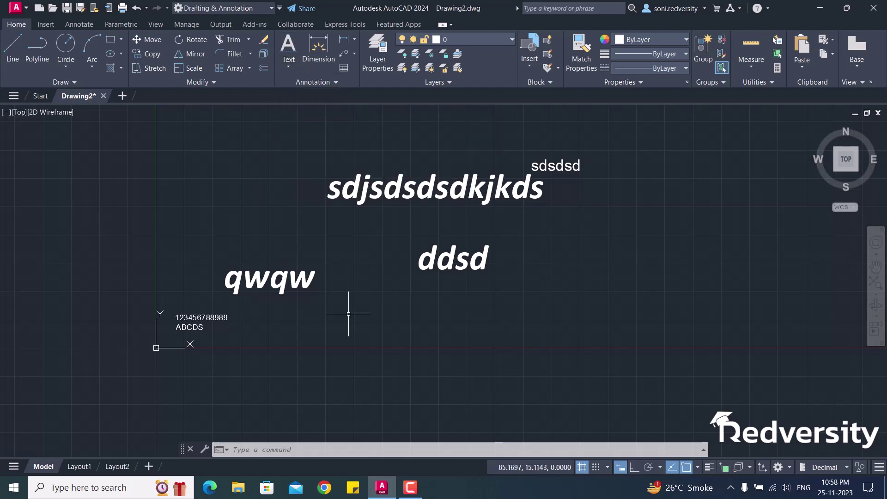
pyautogui.click(291, 63)
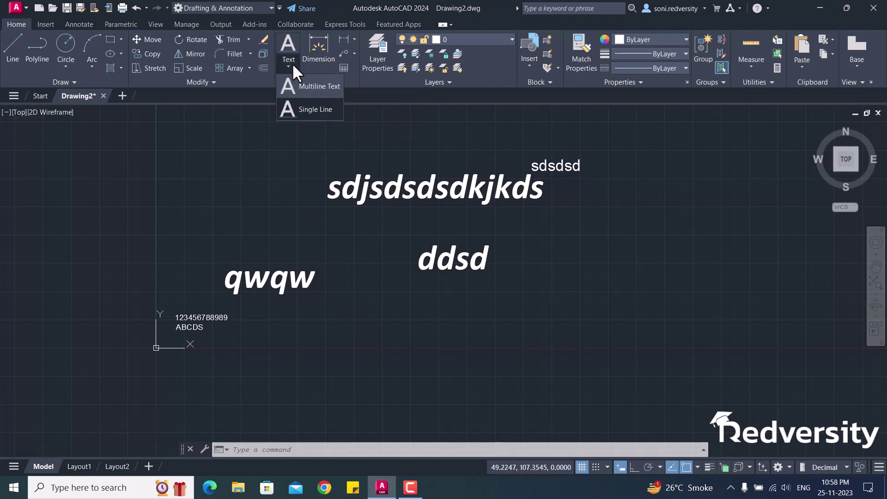
pyautogui.press('Escape')
pyautogui.press('Escape')
pyautogui.press('Escape')
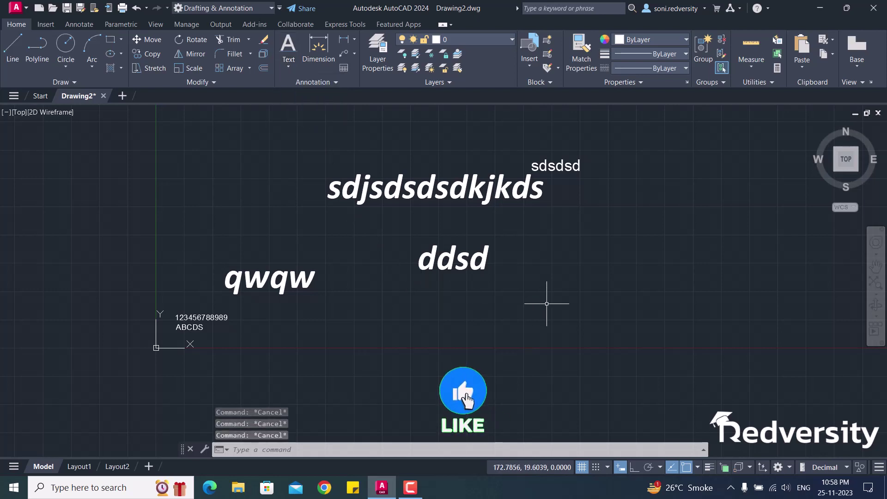
pyautogui.scroll(-2, 365, 309)
pyautogui.scroll(2, 367, 290)
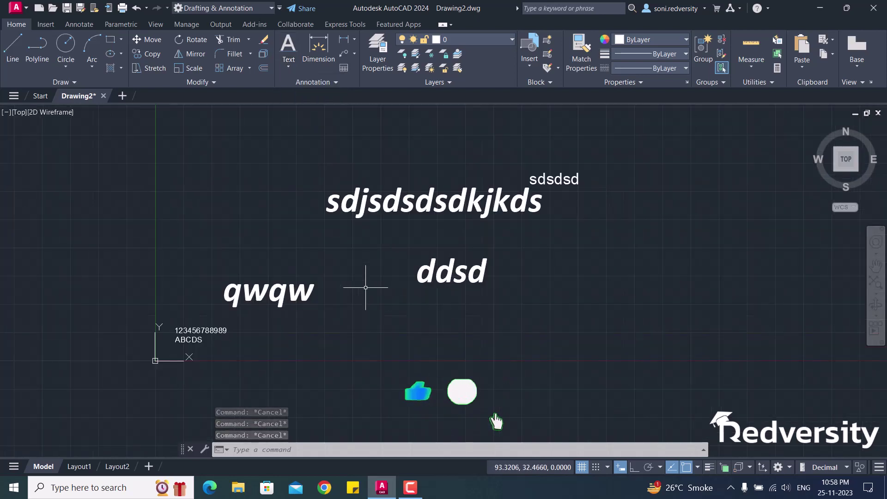